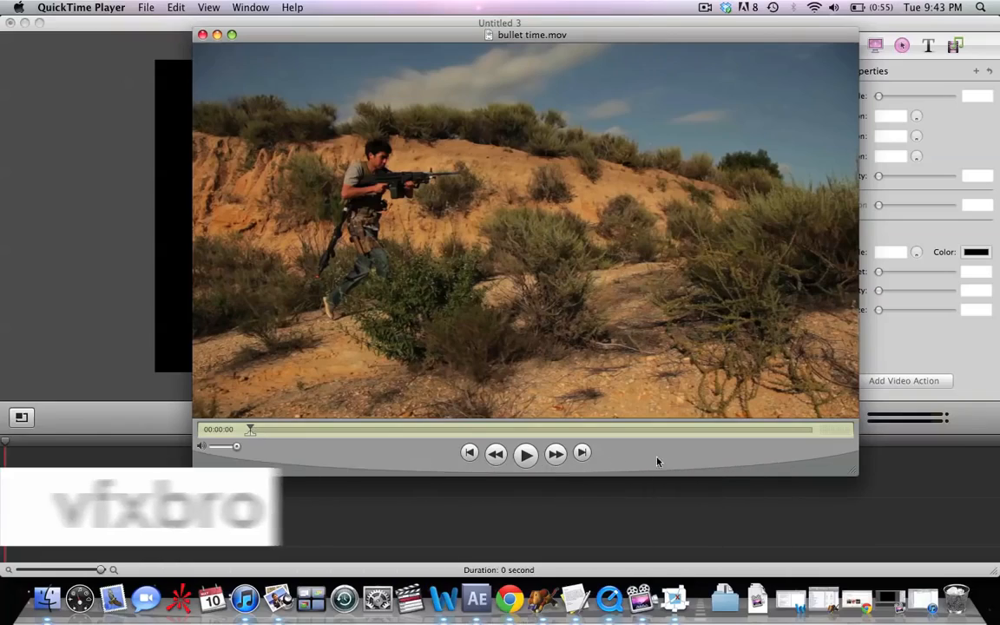
Step: Play the bullet time.mov clip to review the finished effect, then minimize its window
{"action": "left_click", "coordinate": [527, 458]}
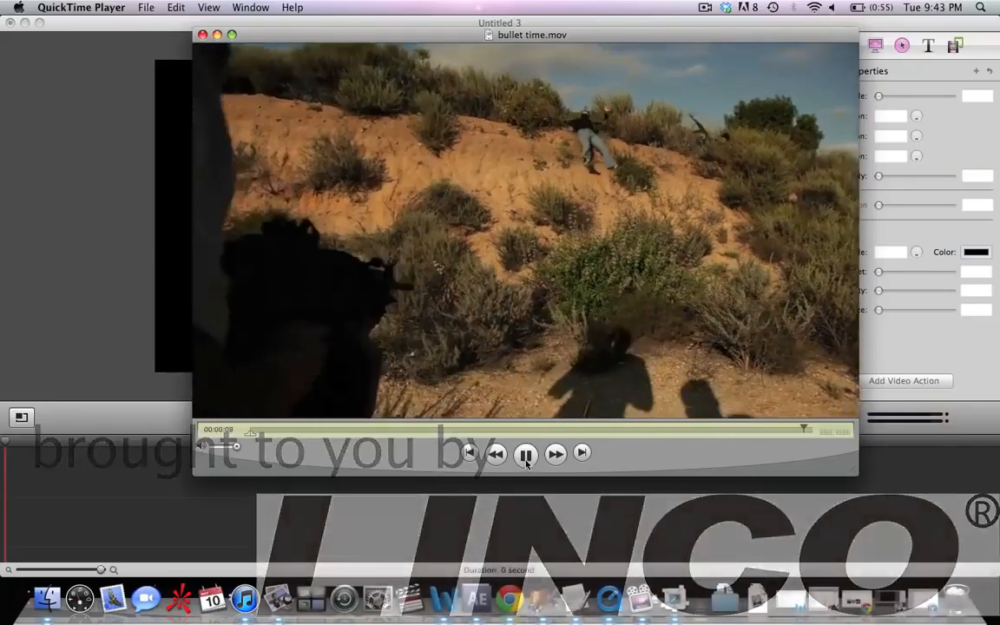
{"action": "left_click", "coordinate": [526, 460]}
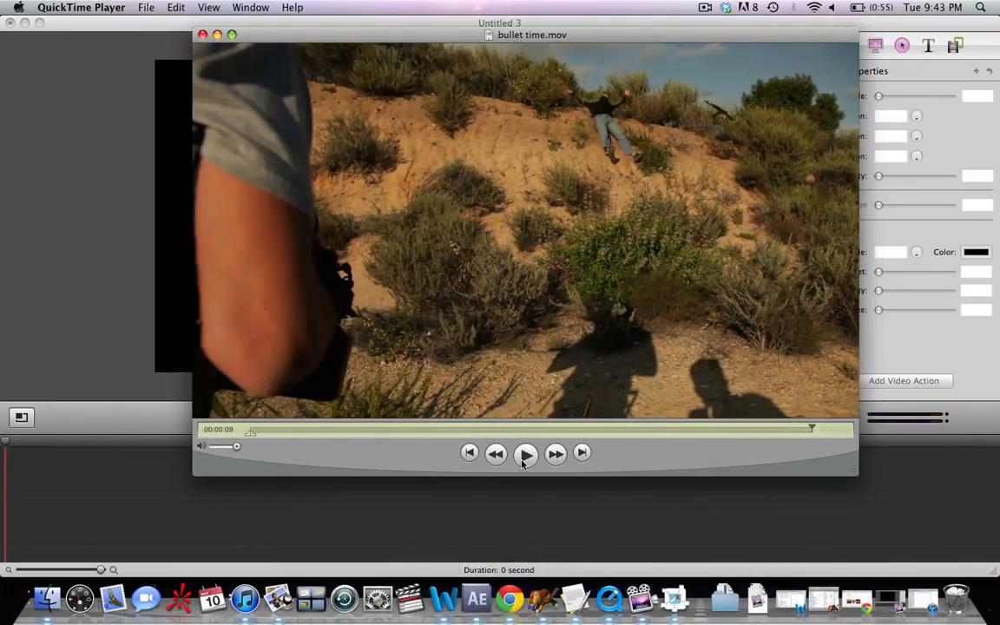
{"action": "left_click", "coordinate": [217, 34]}
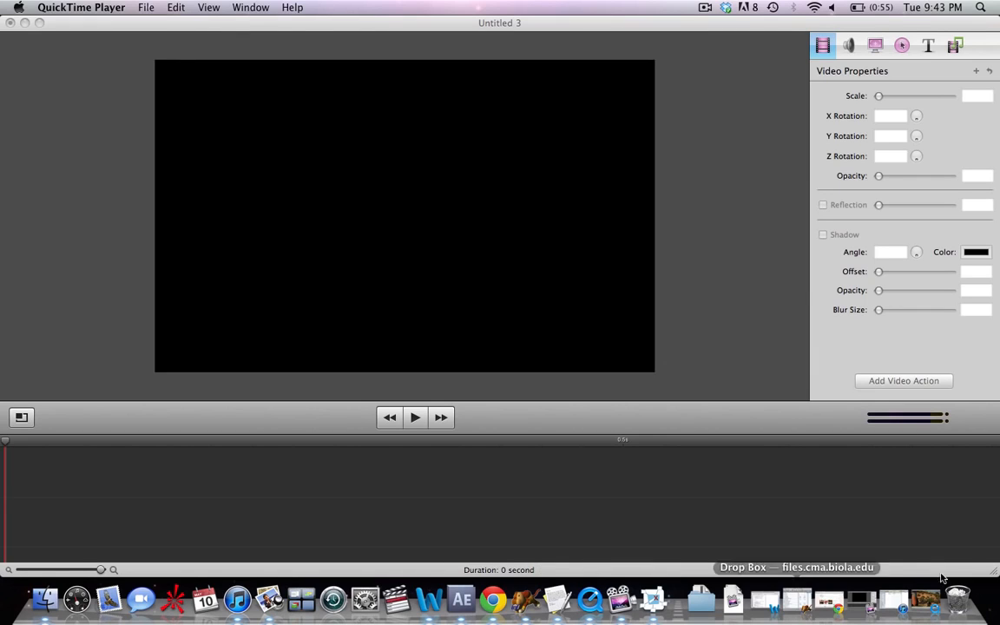
Step: Switch to PFTrack and scrub the MVI_4499 freeze.mov shot to frame 96 to examine the solved camera track
{"action": "left_click", "coordinate": [651, 599]}
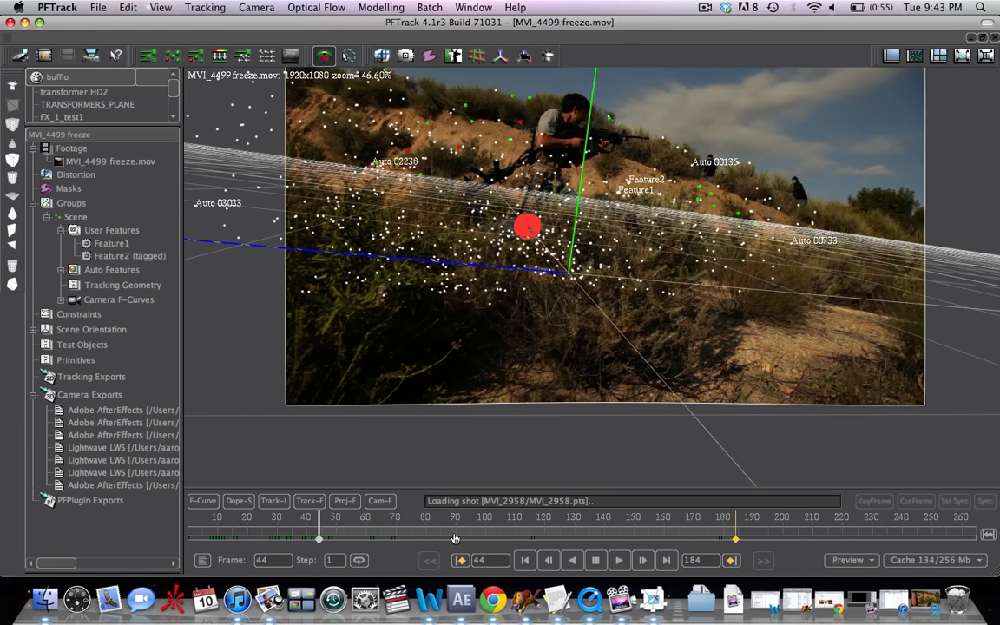
{"action": "left_click_drag", "start_coordinate": [454, 538], "coordinate": [434, 535]}
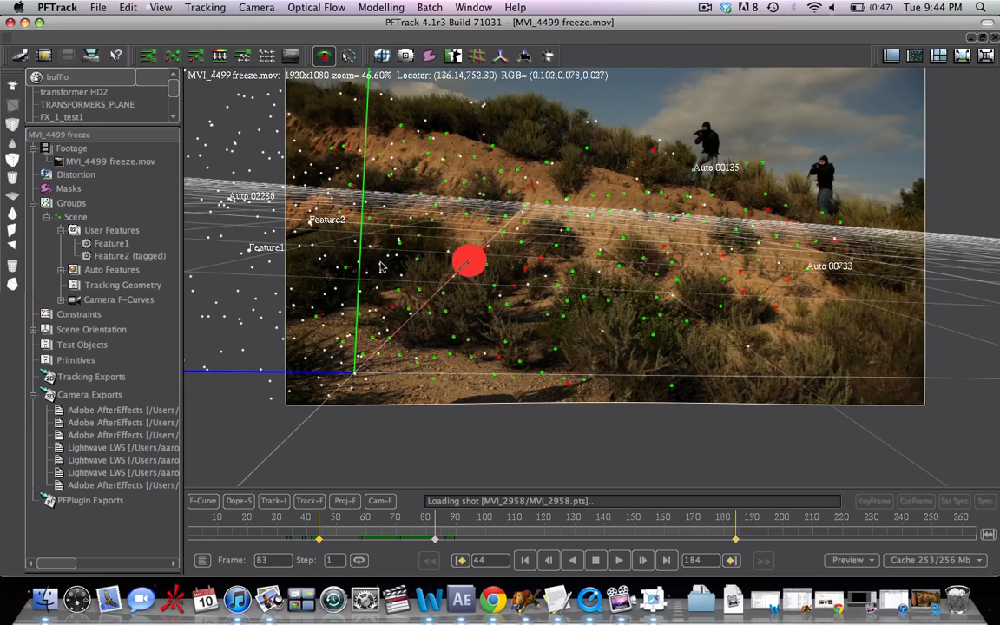
{"action": "left_click_drag", "start_coordinate": [436, 539], "coordinate": [474, 539]}
Step: Examine the Lens Distortion settings of the MVI_4499 freeze.mov footage and close them unchanged
{"action": "left_click", "coordinate": [255, 7]}
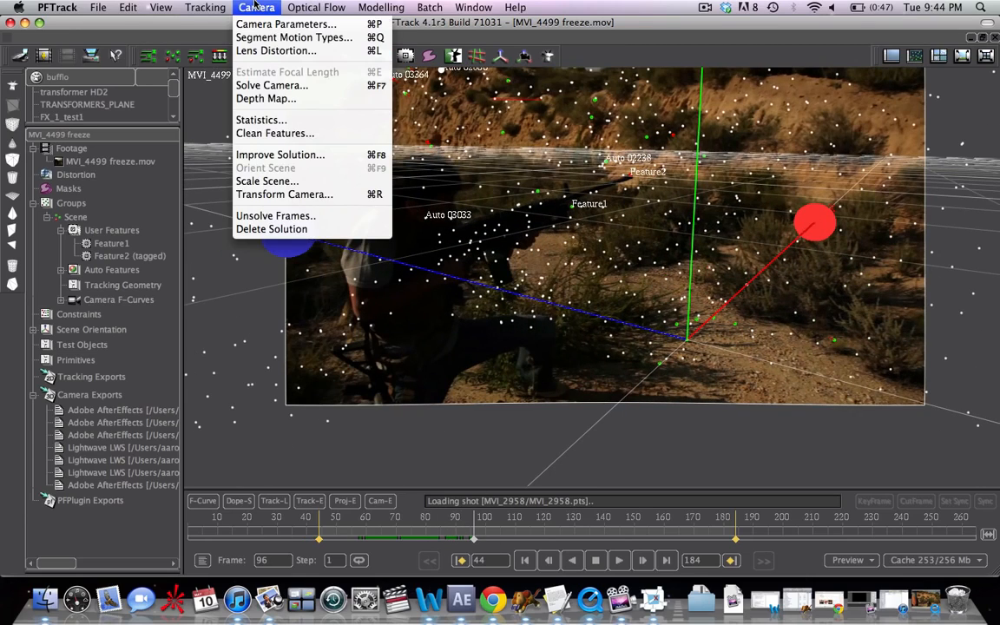
{"action": "left_click", "coordinate": [260, 51]}
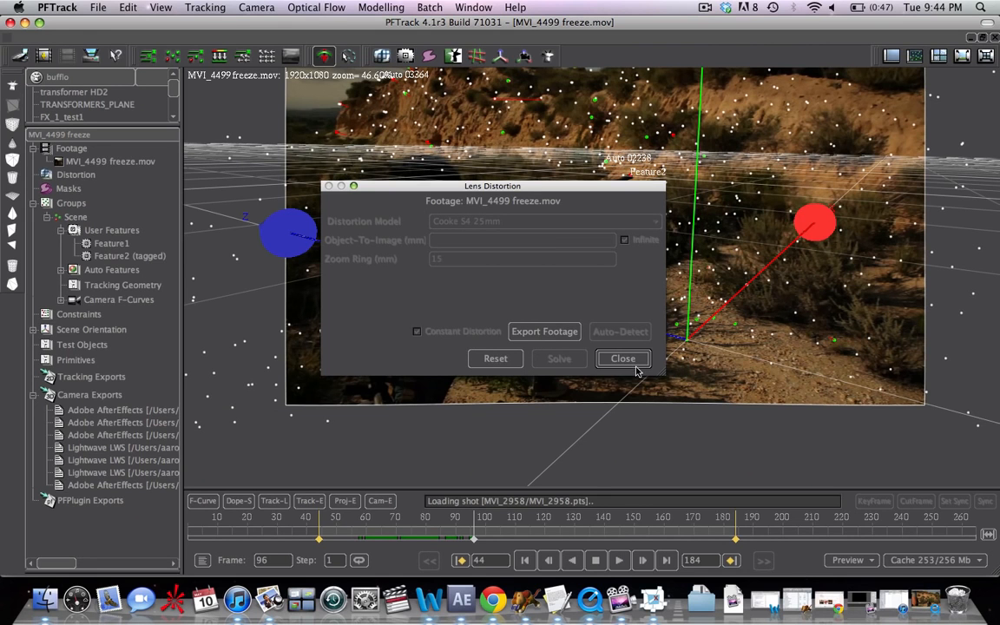
{"action": "left_click", "coordinate": [625, 359]}
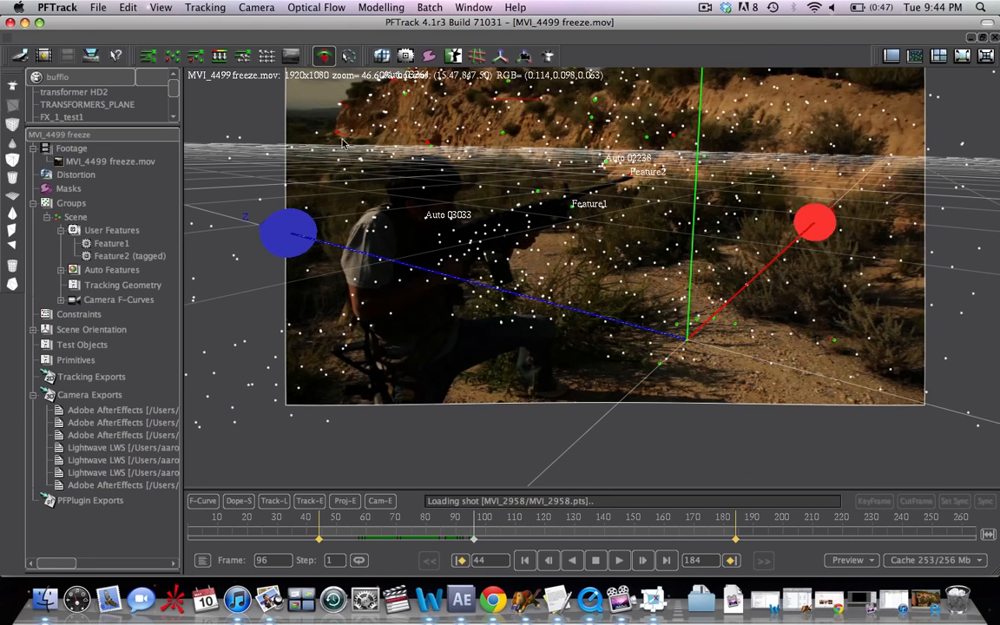
Step: Scrub the tracked shot forward to frame 104 and back to frame 75 to examine how the feature points follow the scene
{"action": "left_click_drag", "start_coordinate": [587, 224], "coordinate": [536, 296]}
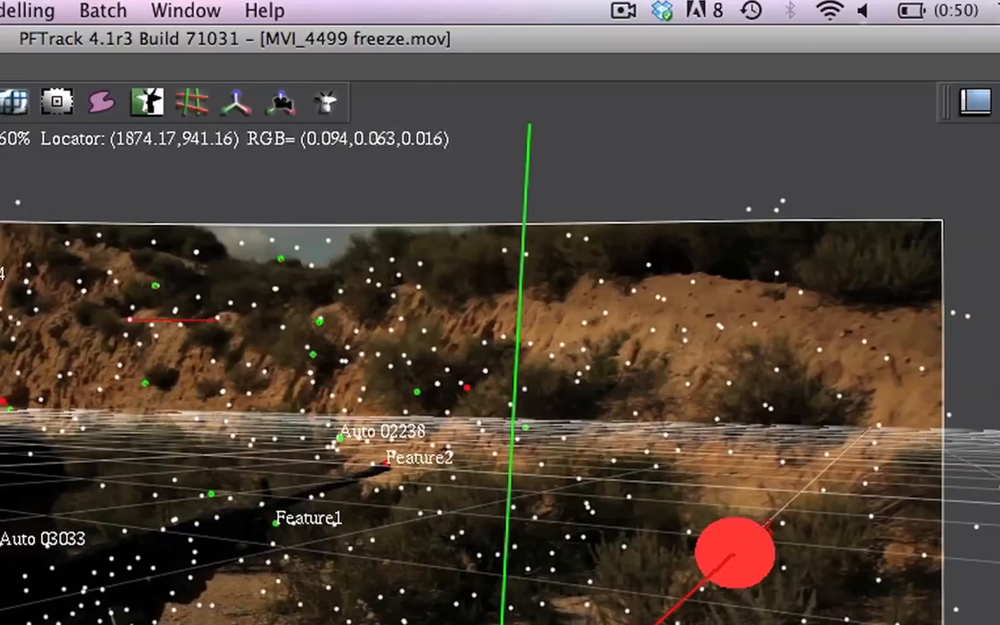
{"action": "left_click_drag", "start_coordinate": [236, 485], "coordinate": [262, 431]}
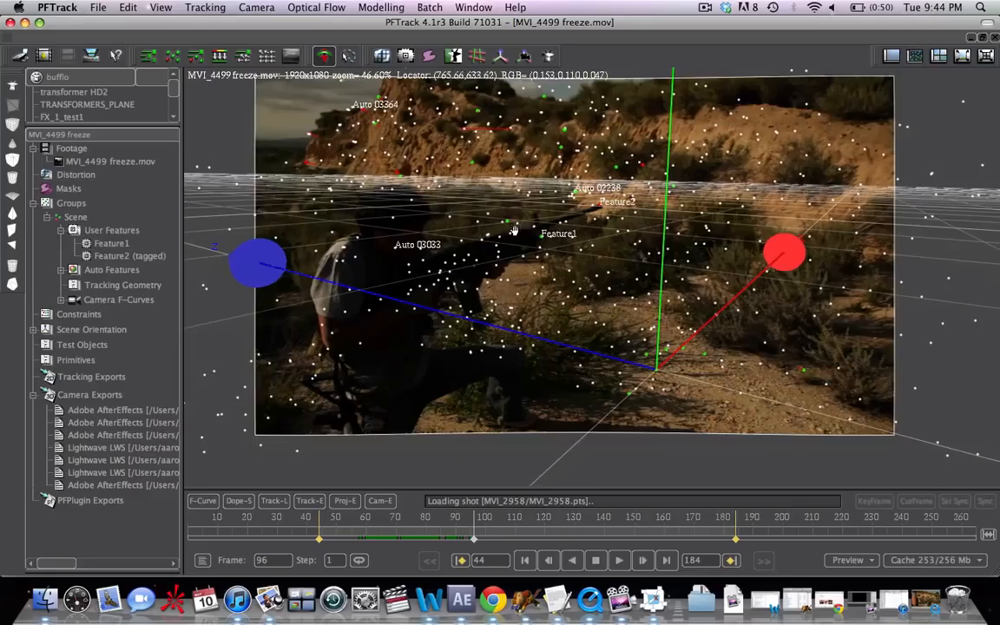
{"action": "left_click_drag", "start_coordinate": [514, 230], "coordinate": [469, 266]}
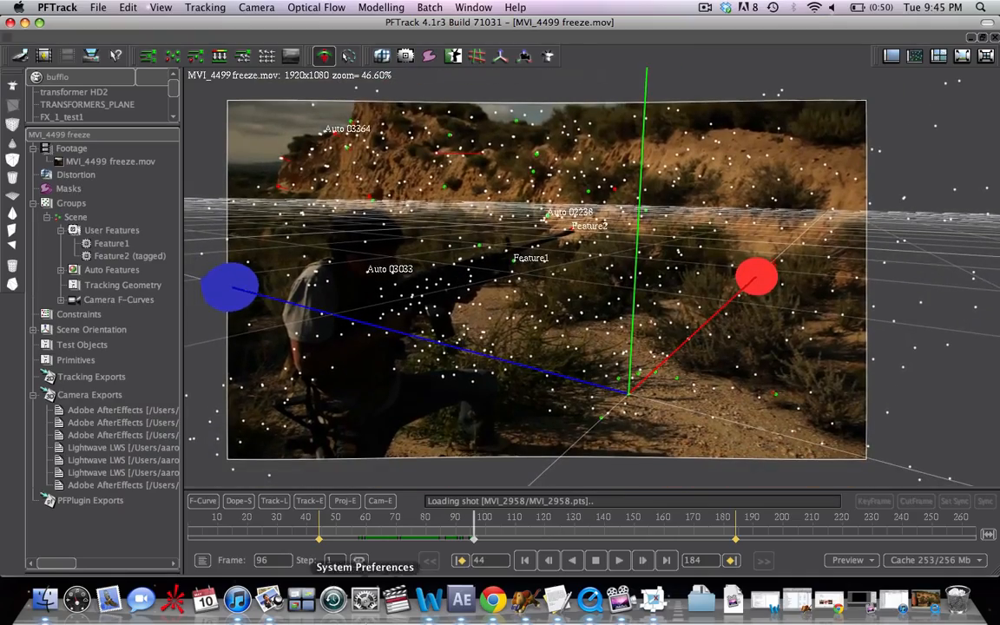
{"action": "left_click_drag", "start_coordinate": [430, 536], "coordinate": [499, 493]}
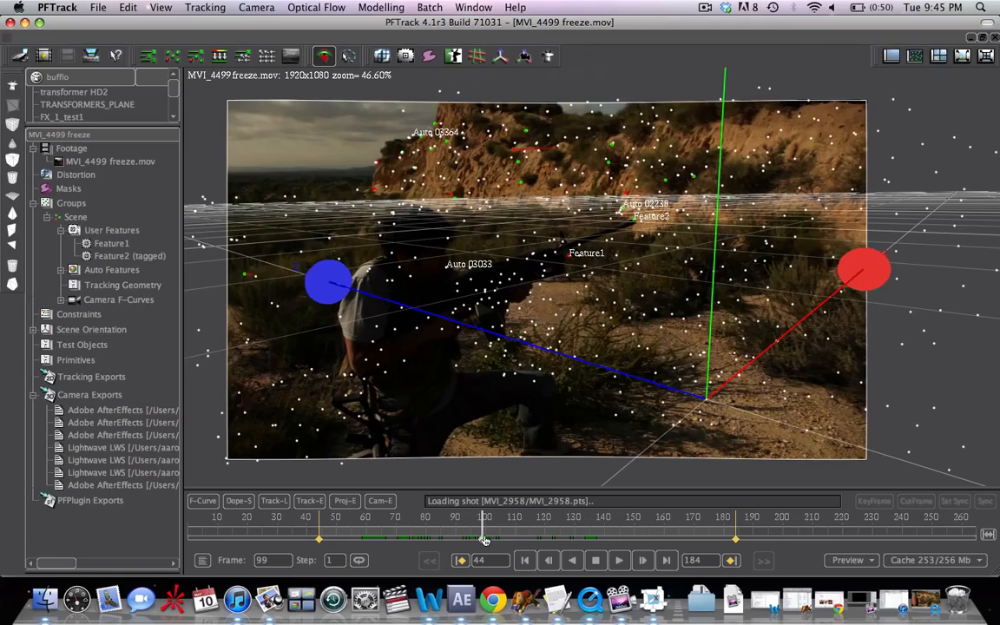
{"action": "mouse_move", "coordinate": [483, 539]}
{"action": "left_mouse_down"}
{"action": "mouse_move", "coordinate": [536, 528]}
{"action": "mouse_move", "coordinate": [497, 530]}
{"action": "left_mouse_up"}
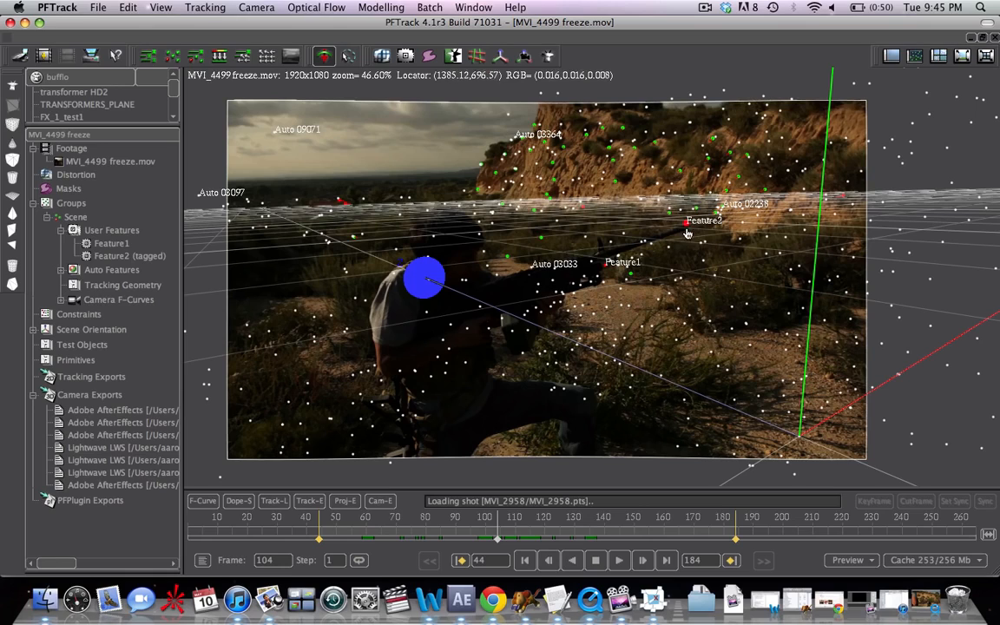
{"action": "left_click_drag", "start_coordinate": [518, 545], "coordinate": [412, 531]}
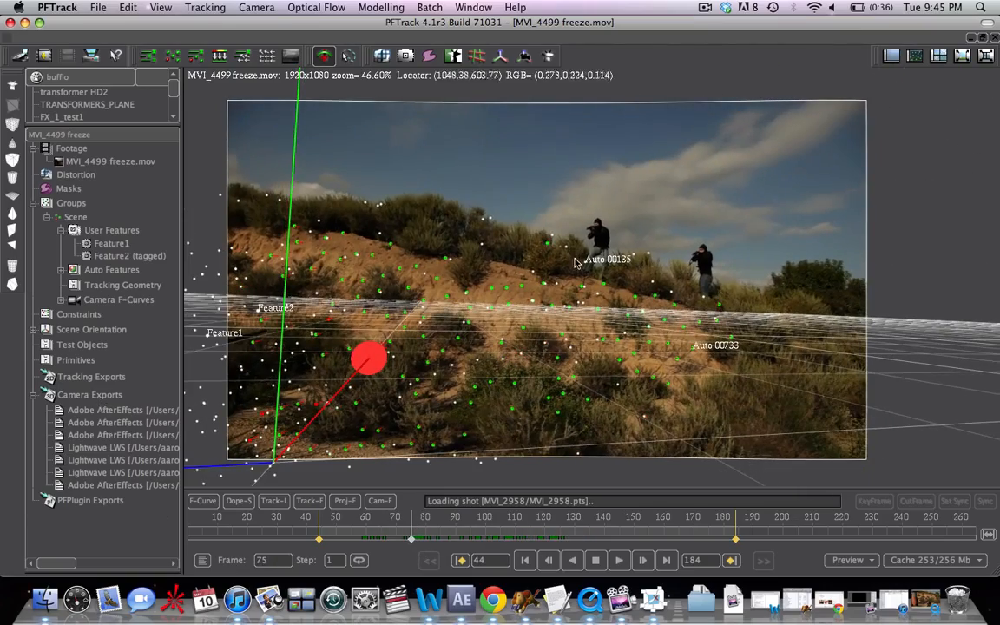
Step: Review the Tag For Export option of feature Auto 00135 and the feature and format choices of a new camera export, then cancel
{"action": "right_click", "coordinate": [584, 263]}
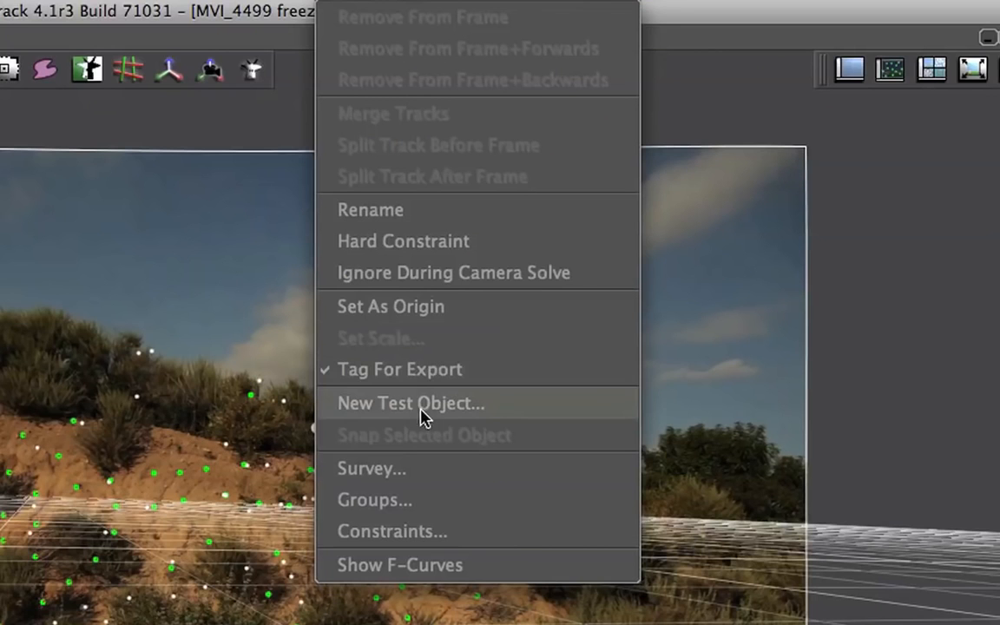
{"action": "left_click", "coordinate": [317, 427]}
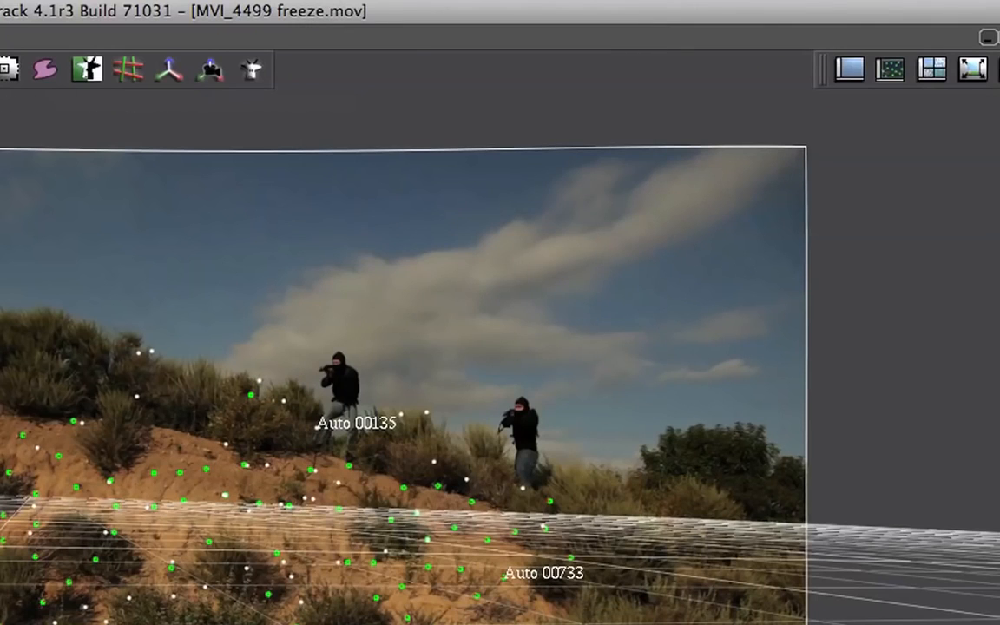
{"action": "right_click", "coordinate": [81, 376]}
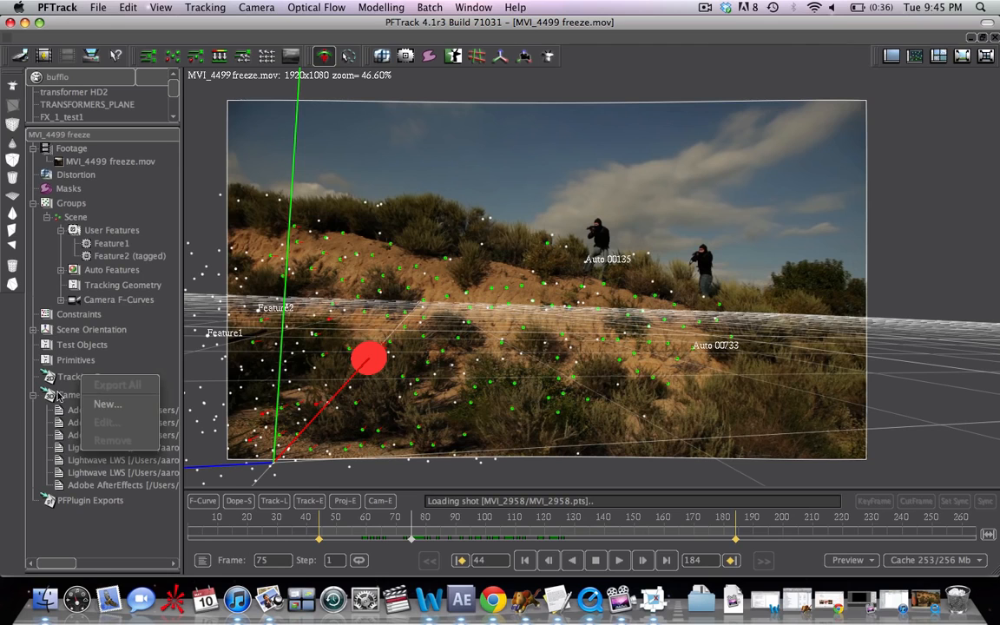
{"action": "left_click", "coordinate": [57, 397]}
{"action": "right_click", "coordinate": [77, 397]}
{"action": "left_click", "coordinate": [135, 426]}
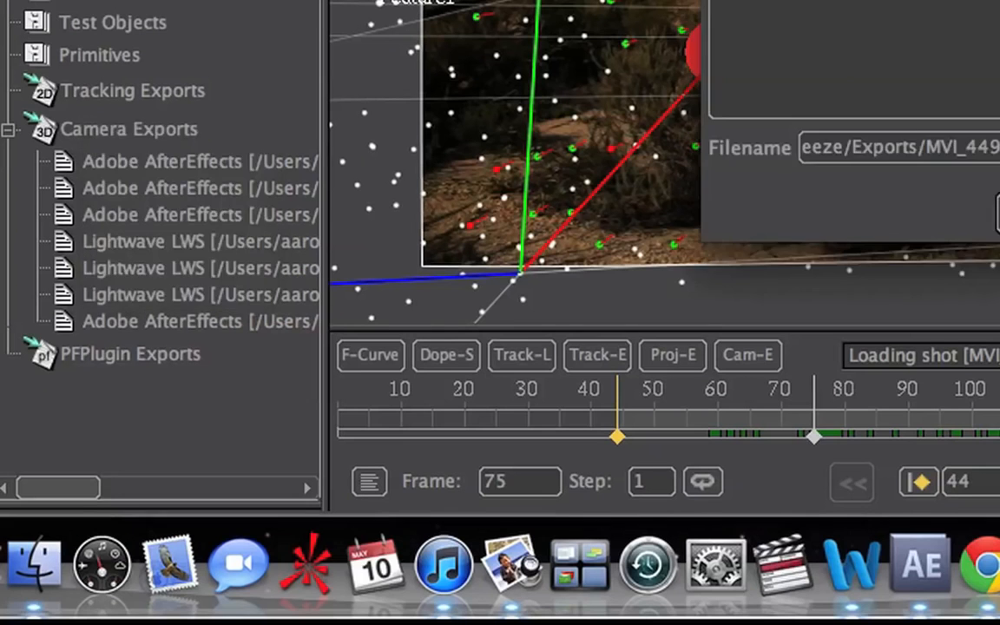
{"action": "left_click", "coordinate": [529, 72]}
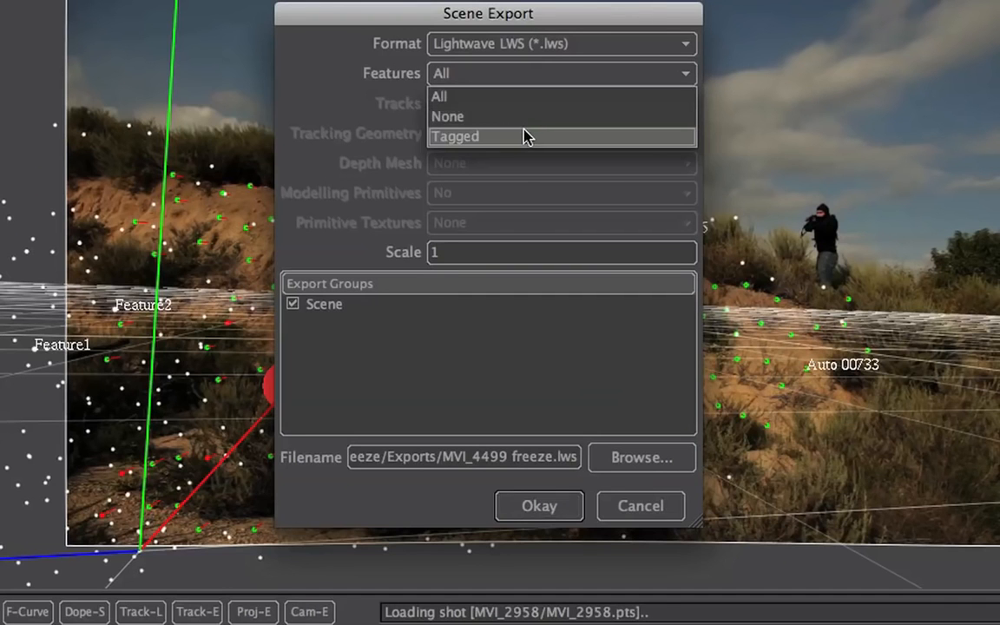
{"action": "left_click", "coordinate": [564, 39]}
{"action": "left_click", "coordinate": [564, 41]}
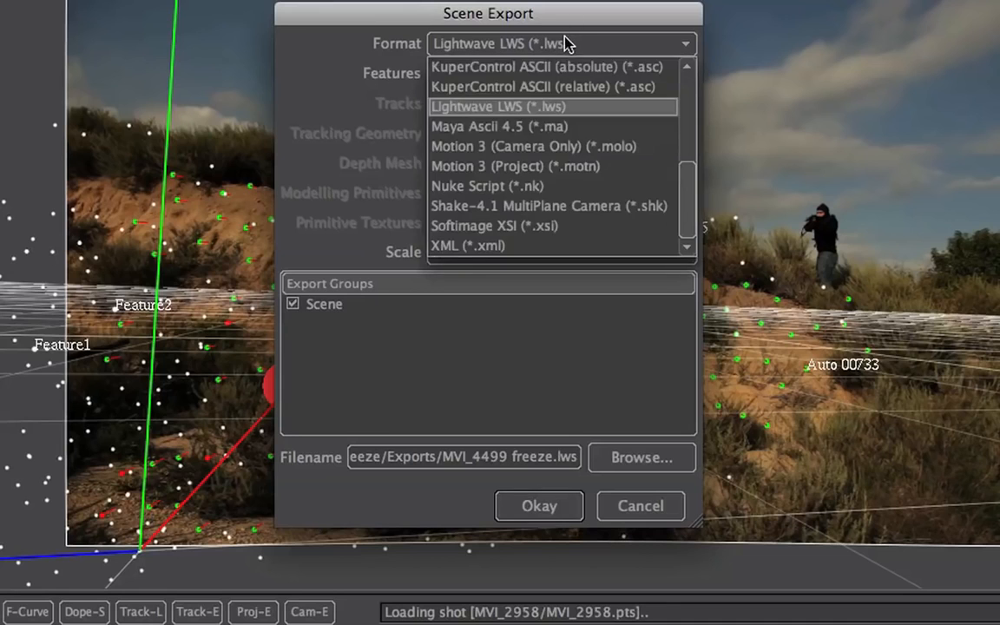
{"action": "scroll", "coordinate": [571, 62], "scroll_direction": "up", "scroll_amount": 5}
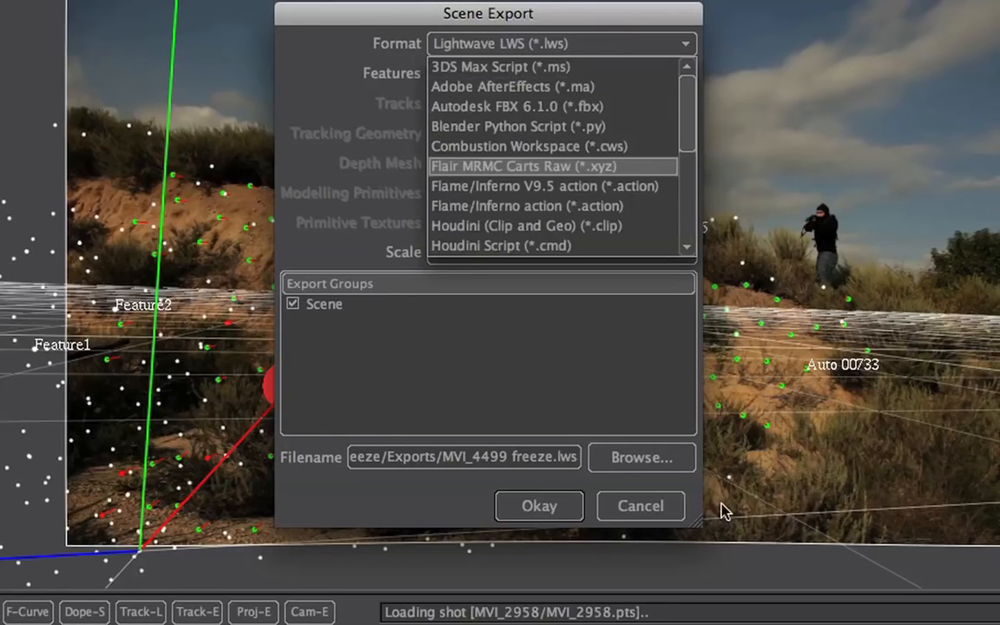
{"action": "left_click", "coordinate": [640, 501]}
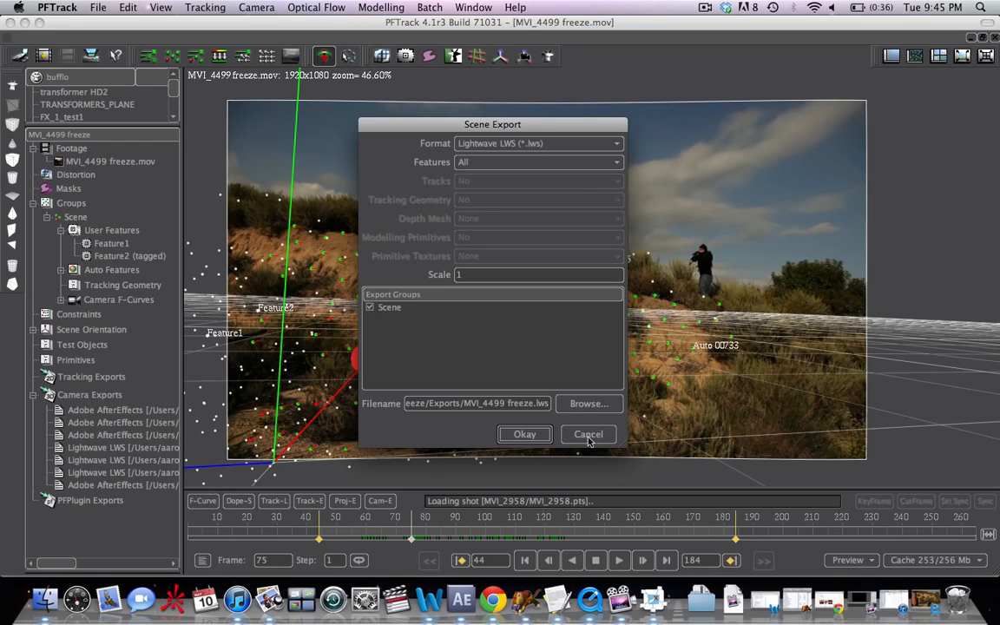
{"action": "left_click", "coordinate": [588, 439]}
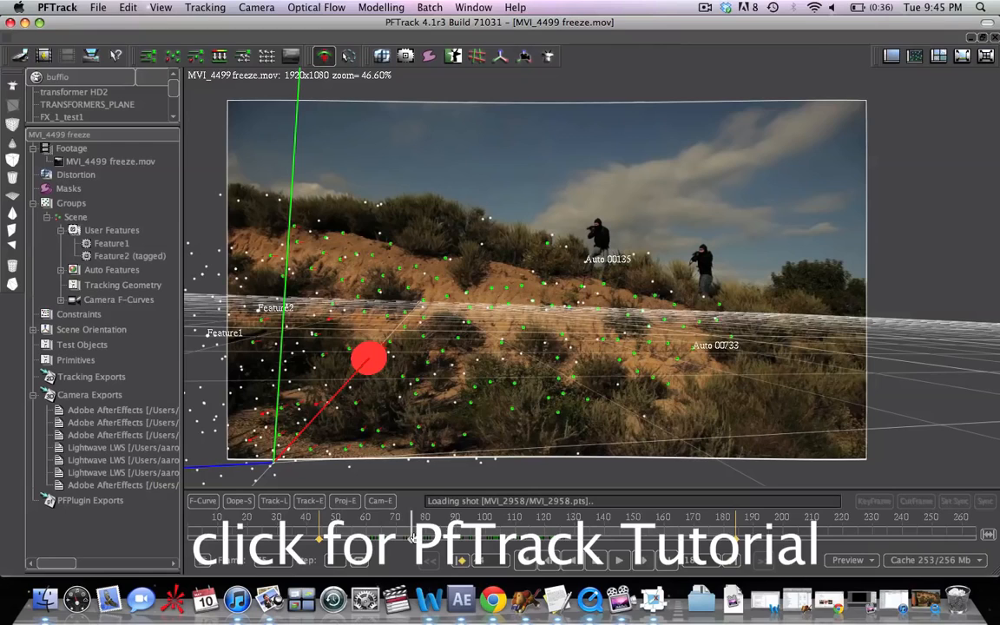
Step: Switch to After Effects and move the MVI_4499 freeze.mov layer so it starts at 0:00:00:00 in the lastnone composition
{"action": "left_click", "coordinate": [461, 599]}
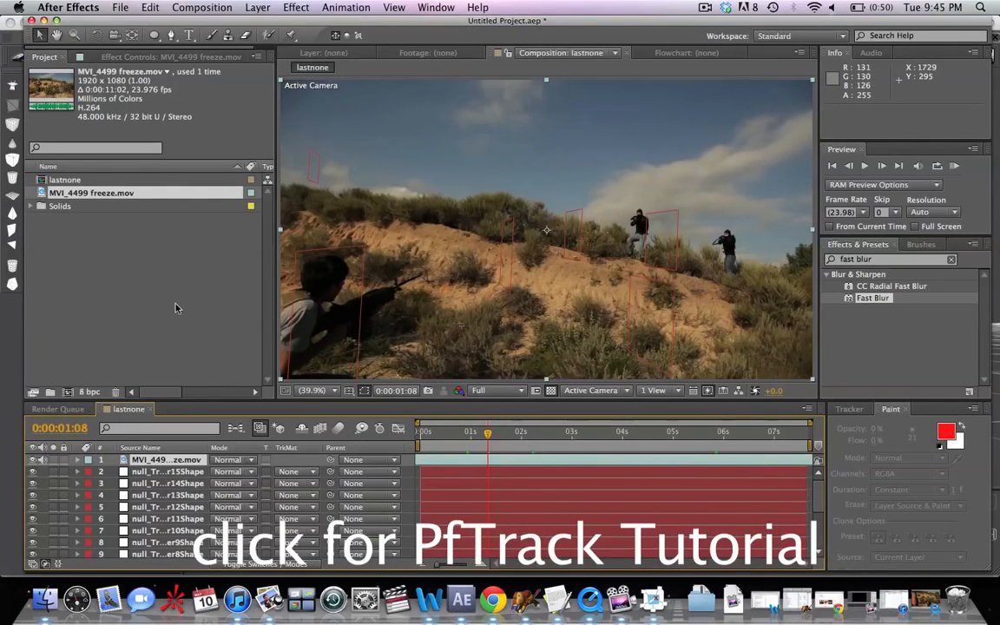
{"action": "left_click", "coordinate": [73, 258]}
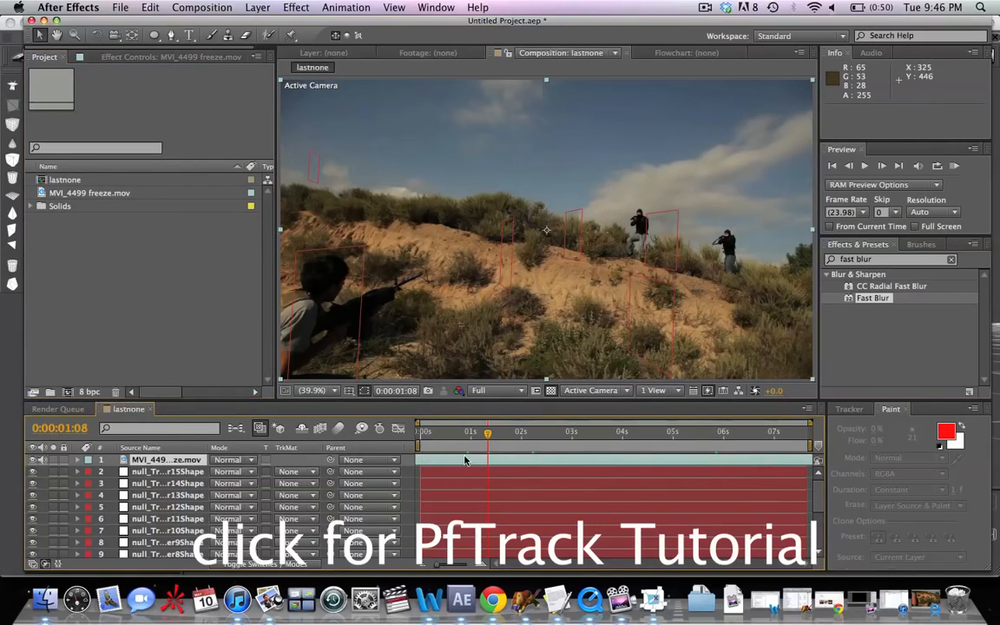
{"action": "left_click_drag", "start_coordinate": [464, 461], "coordinate": [544, 457]}
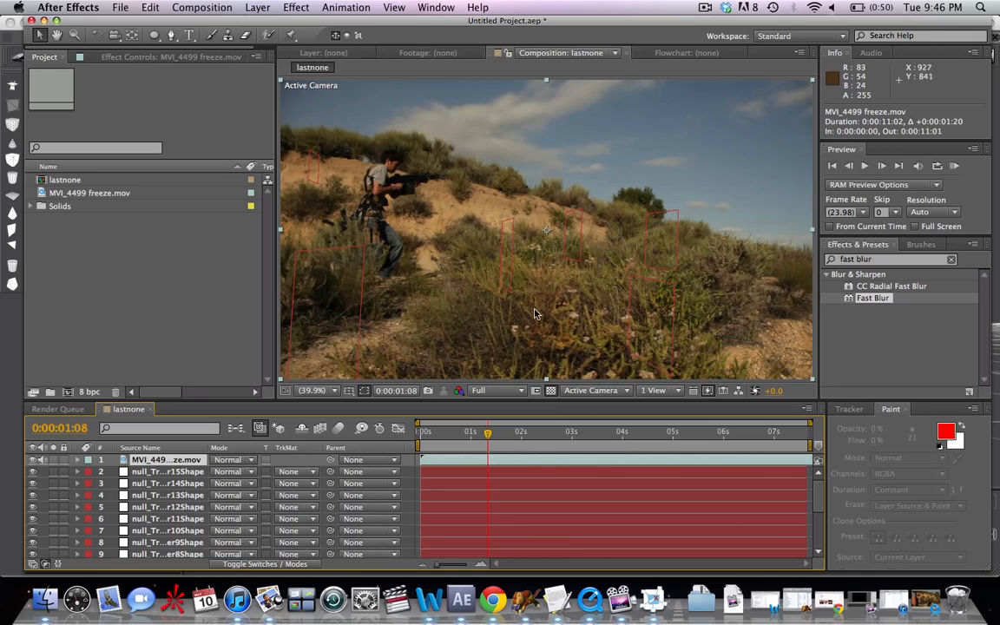
{"action": "left_click", "coordinate": [99, 230]}
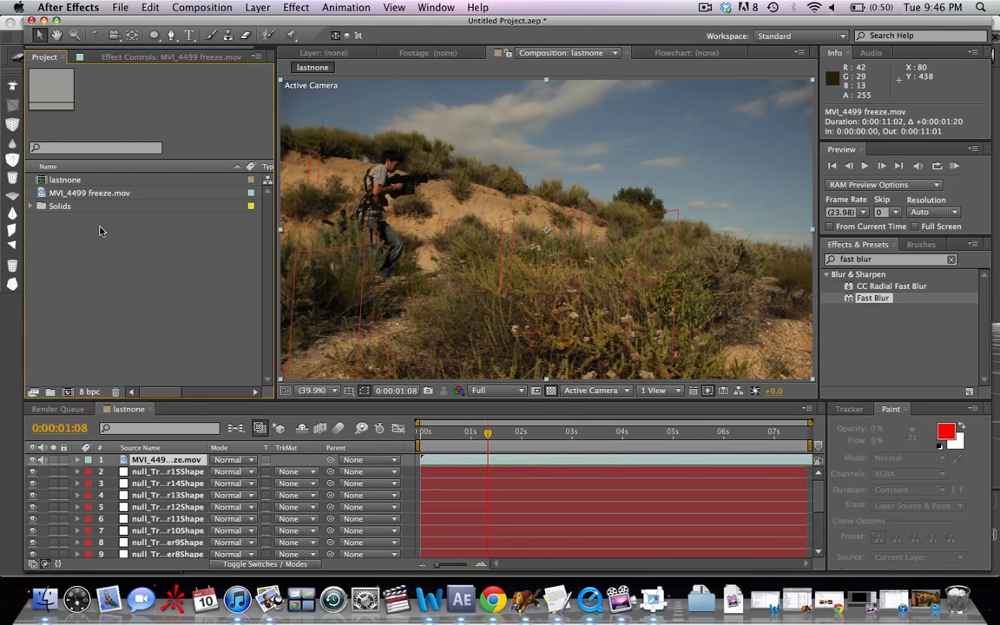
{"action": "left_click", "coordinate": [73, 181]}
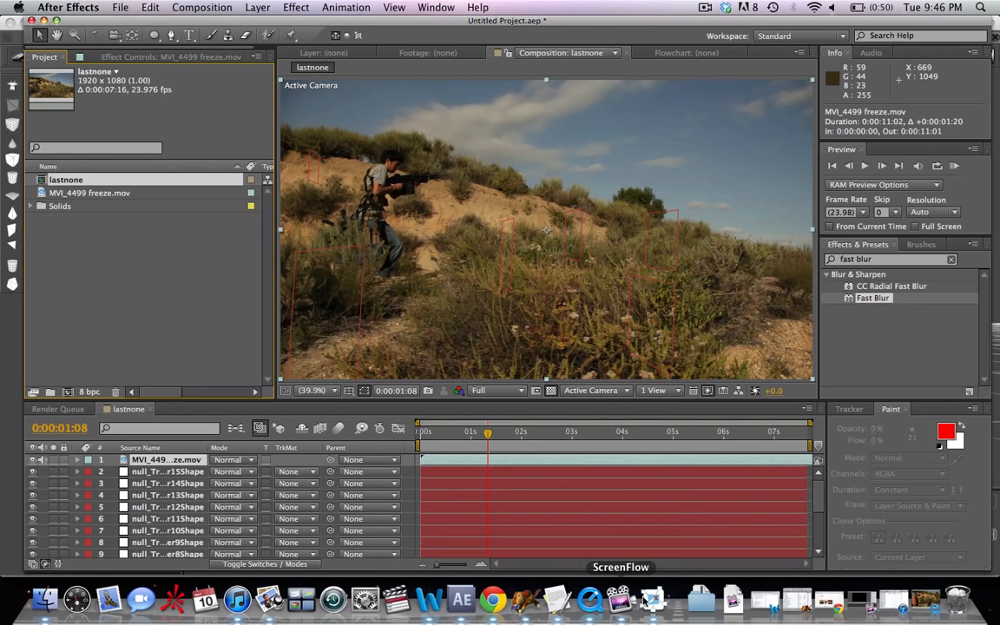
Step: Switch to PFTrack and go to frame 44 to check where the tracked range starts
{"action": "left_click", "coordinate": [652, 599]}
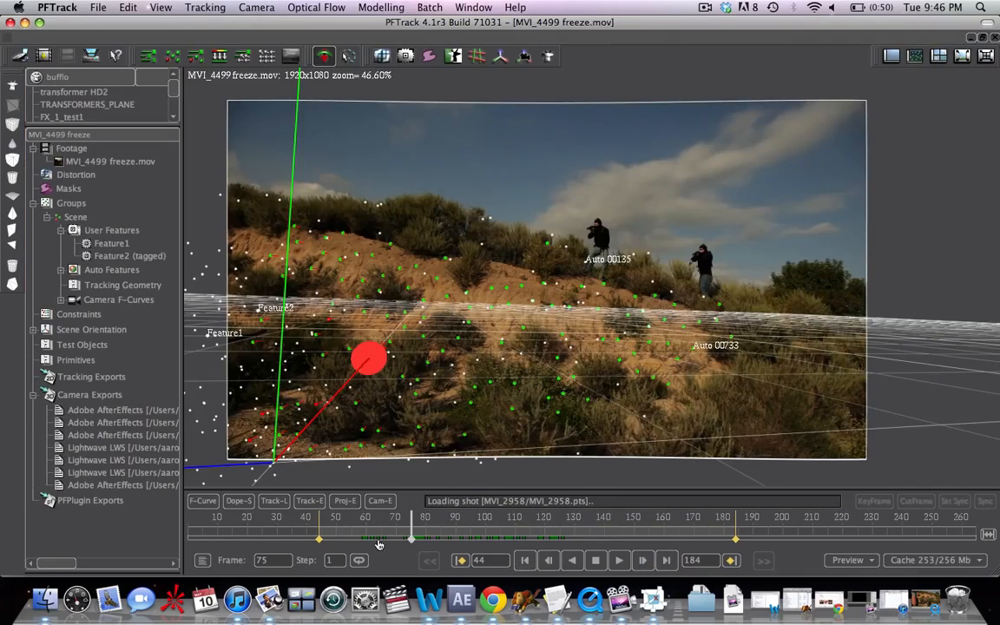
{"action": "left_click_drag", "start_coordinate": [351, 546], "coordinate": [320, 545]}
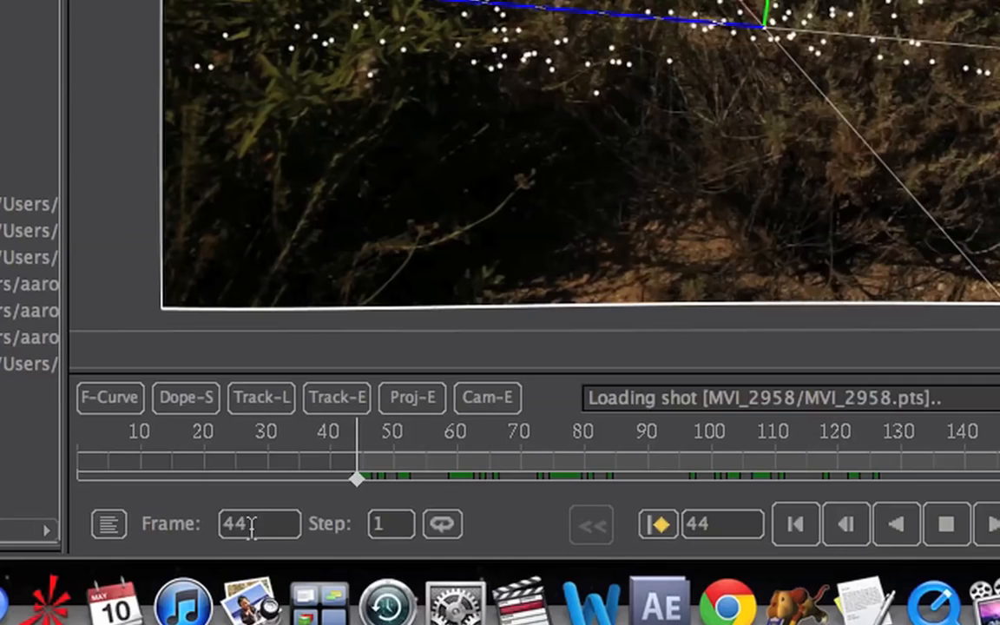
Step: Switch to After Effects, display the composition time in frames and move the current time to frame 44
{"action": "left_click", "coordinate": [660, 599]}
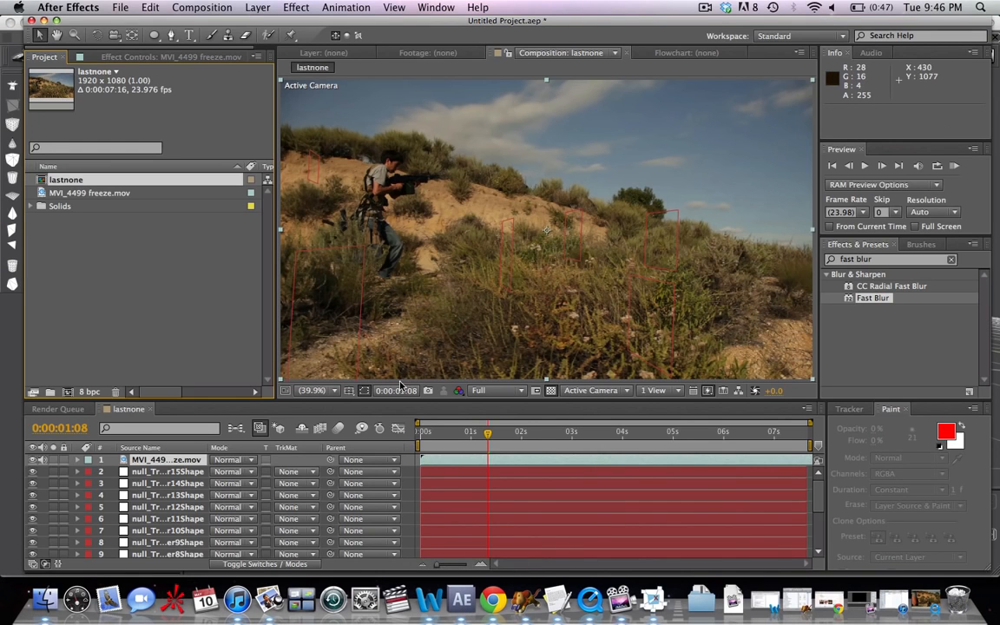
{"action": "left_click", "coordinate": [397, 391], "text": "super"}
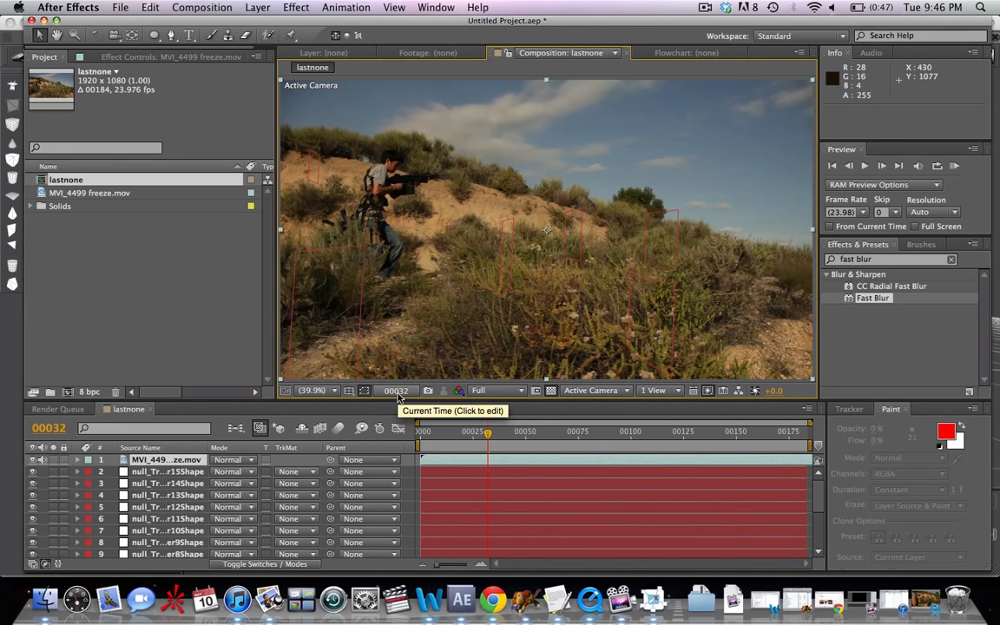
{"action": "left_click", "coordinate": [490, 435]}
{"action": "left_click", "coordinate": [507, 434]}
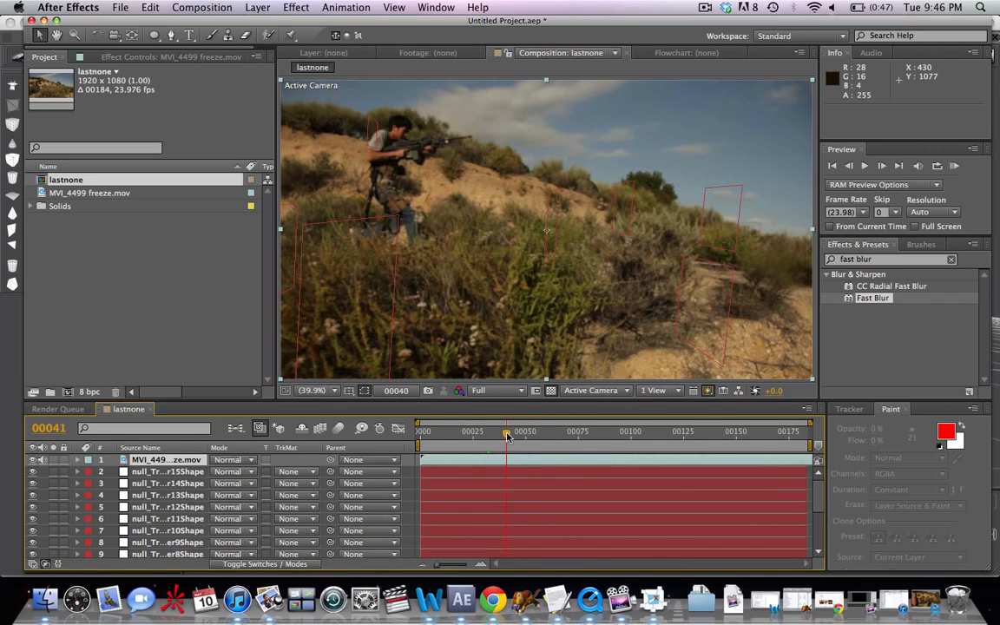
{"action": "left_click_drag", "start_coordinate": [508, 436], "coordinate": [514, 437]}
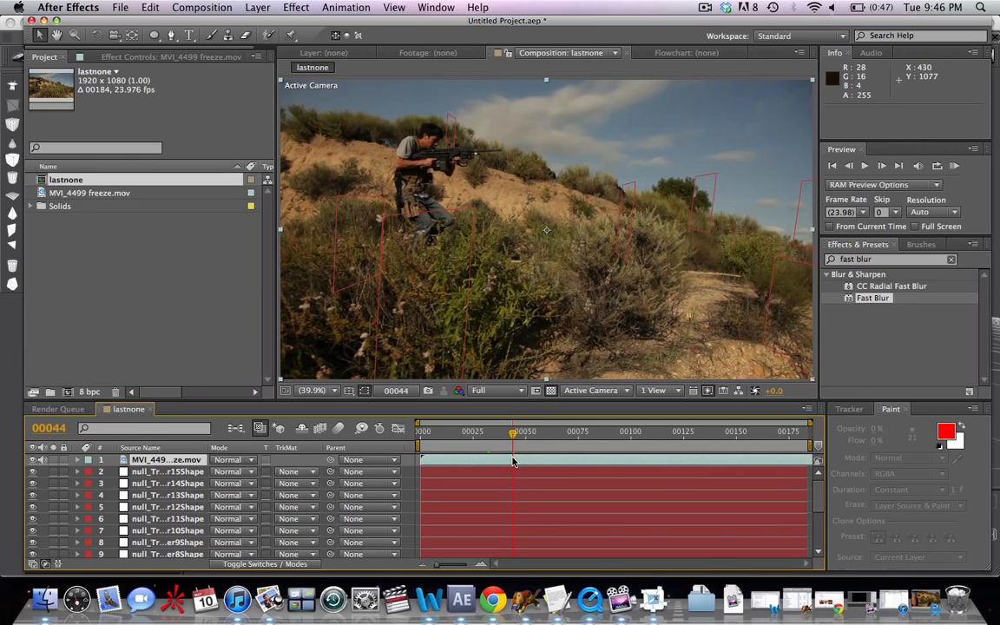
{"action": "left_click_drag", "start_coordinate": [811, 424], "coordinate": [549, 448]}
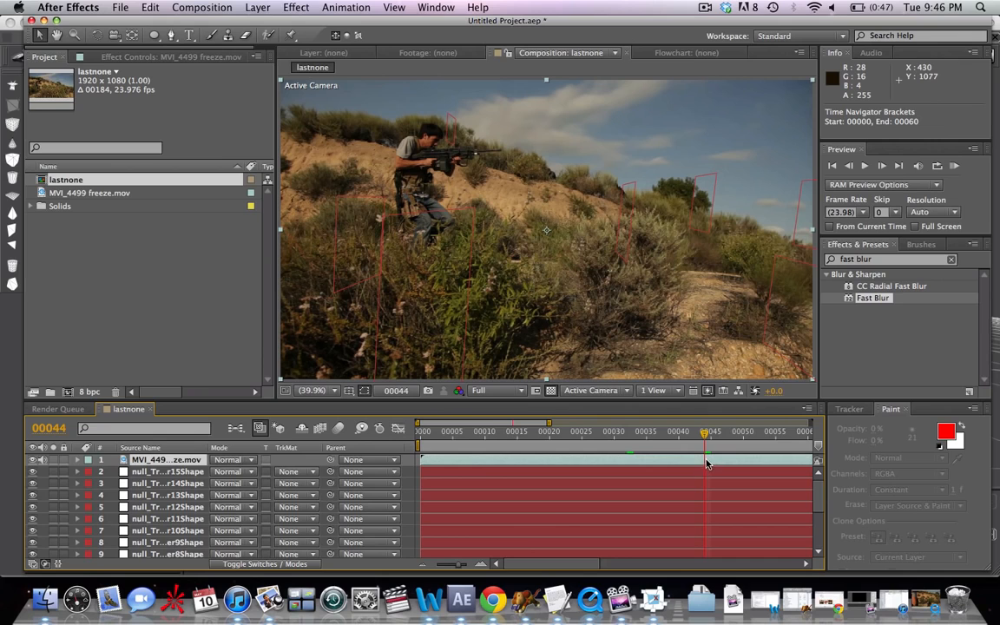
Step: Scrub through the lastnone composition to check the tracked nulls against the footage, and show the full time range of frames 0 to 184
{"action": "left_click_drag", "start_coordinate": [704, 463], "coordinate": [422, 463]}
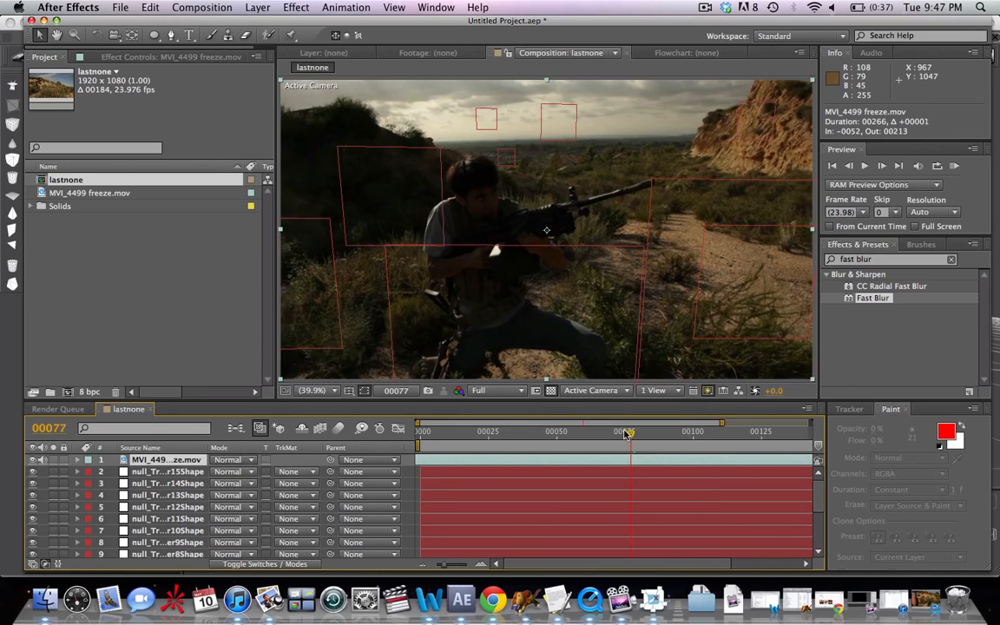
{"action": "left_click_drag", "start_coordinate": [629, 435], "coordinate": [526, 443]}
{"action": "left_click_drag", "start_coordinate": [519, 441], "coordinate": [643, 433]}
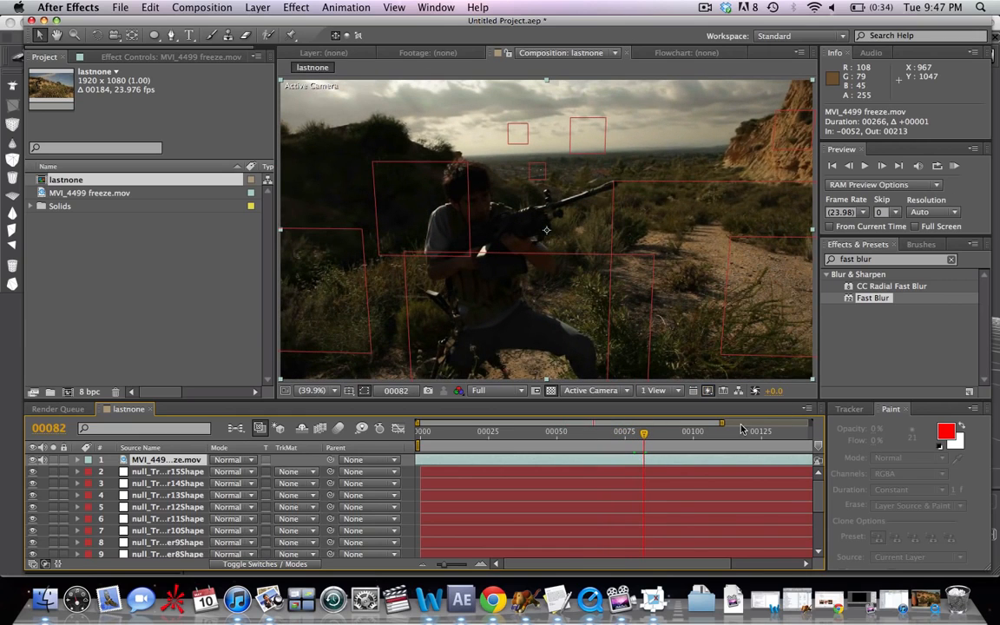
{"action": "left_click_drag", "start_coordinate": [721, 423], "coordinate": [858, 428]}
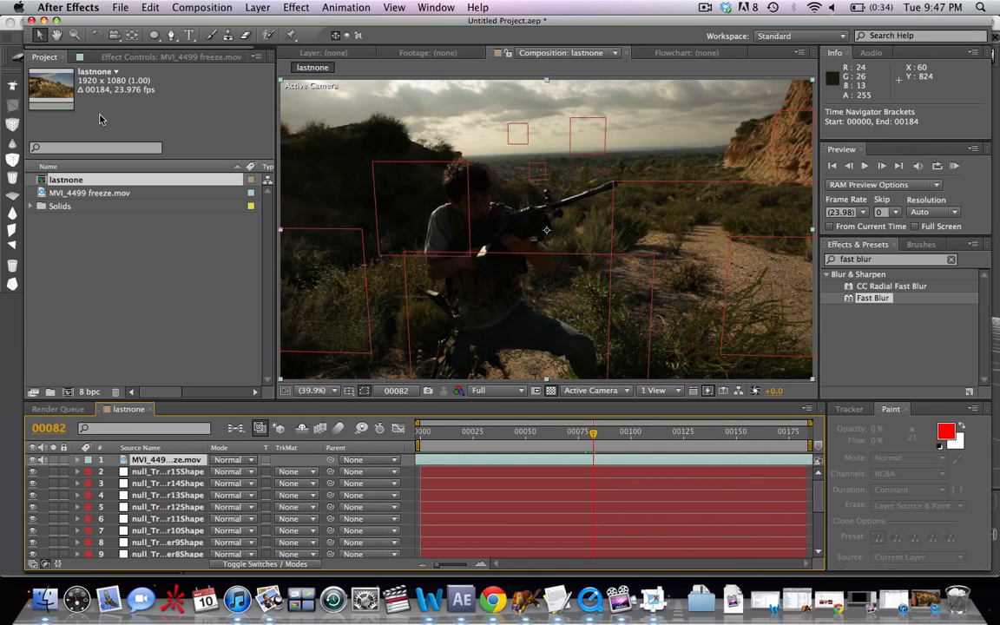
Step: Import the clips Dirt_Charge_08.mov to Dirt_Charge_12.mov from the 06. Dirt_Charges folder as footage
{"action": "left_click", "coordinate": [121, 280]}
{"action": "double_click", "coordinate": [121, 280]}
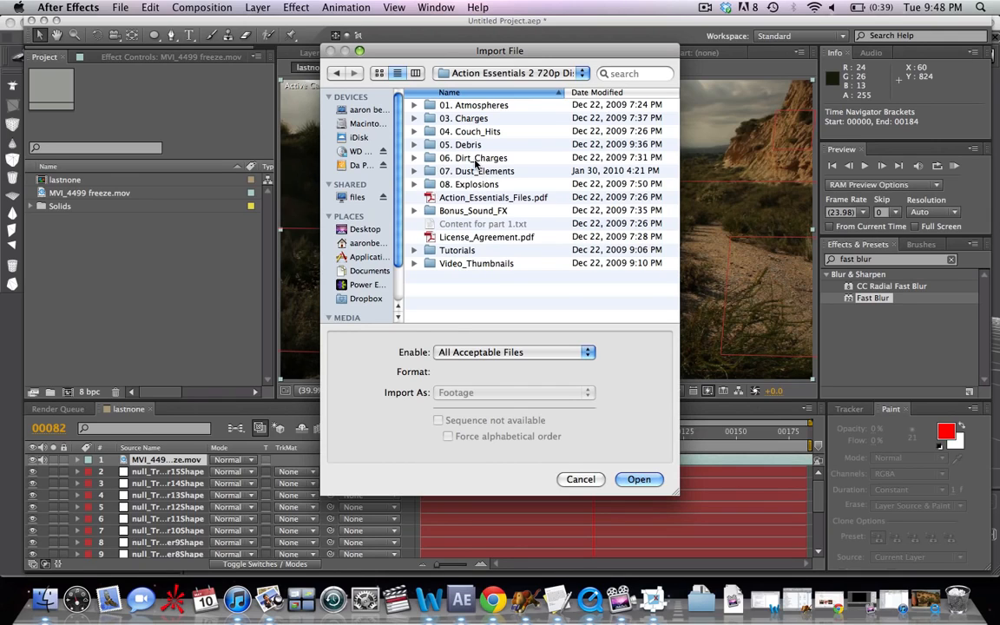
{"action": "double_click", "coordinate": [475, 163]}
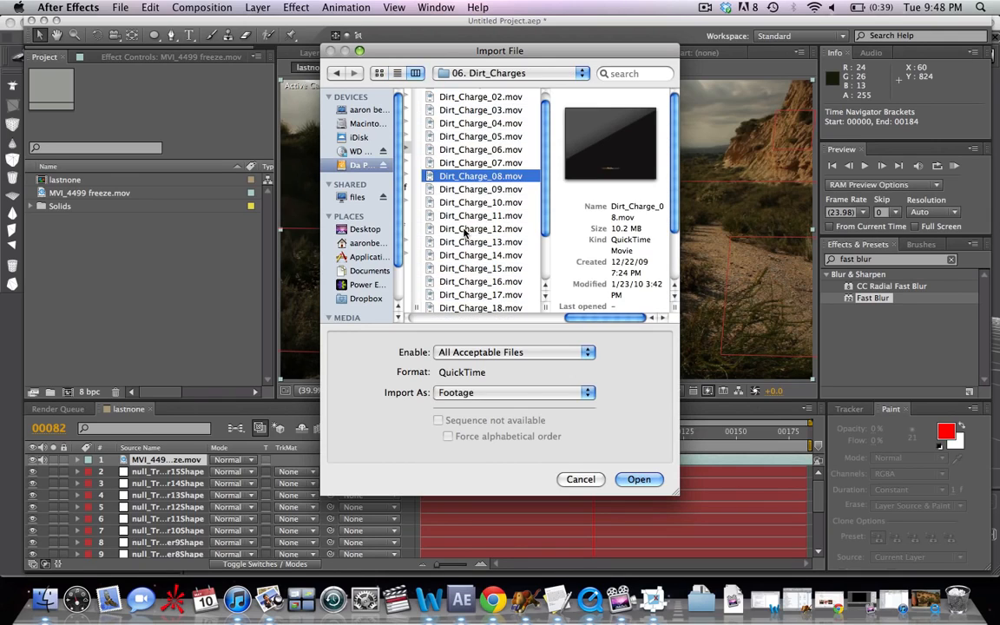
{"action": "left_click", "coordinate": [467, 231]}
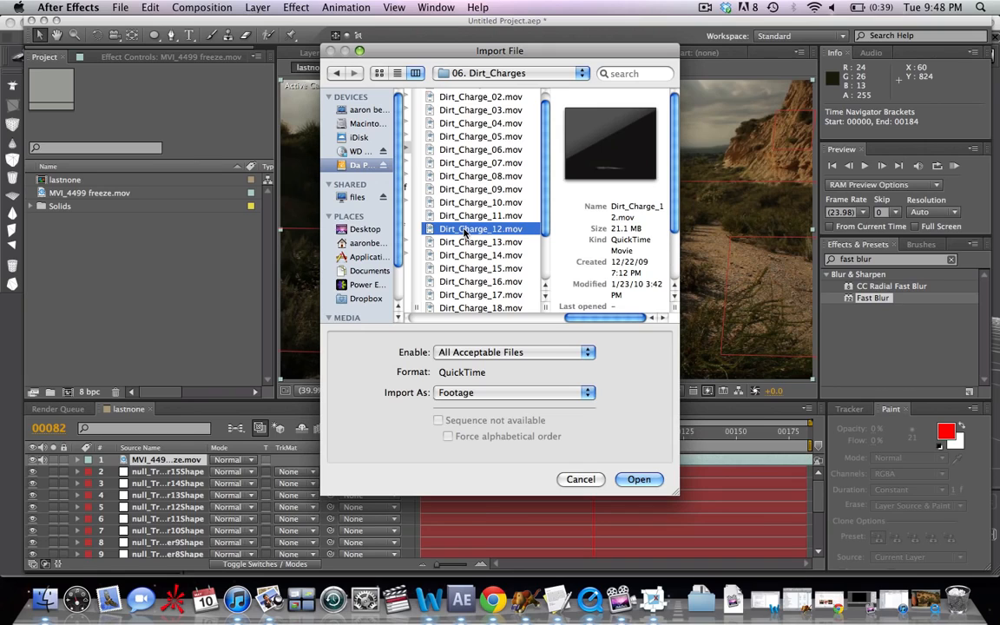
{"action": "left_click", "coordinate": [460, 176], "text": "shift"}
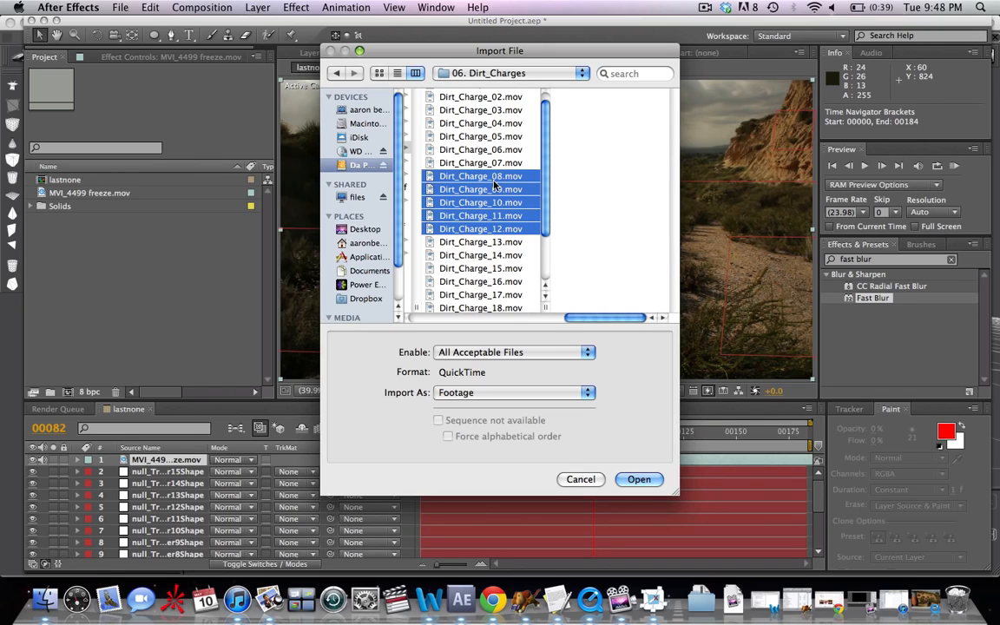
{"action": "key", "text": "Return"}
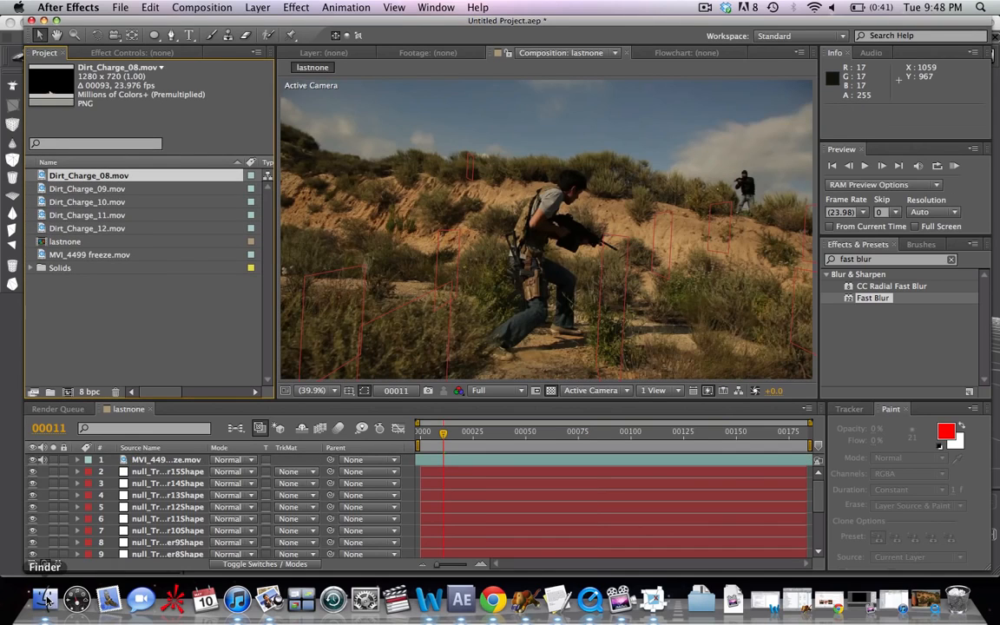
Step: Switch to Finder and open the 06. Dirt_Charges folder on the Da Phattest drive
{"action": "left_click", "coordinate": [46, 599]}
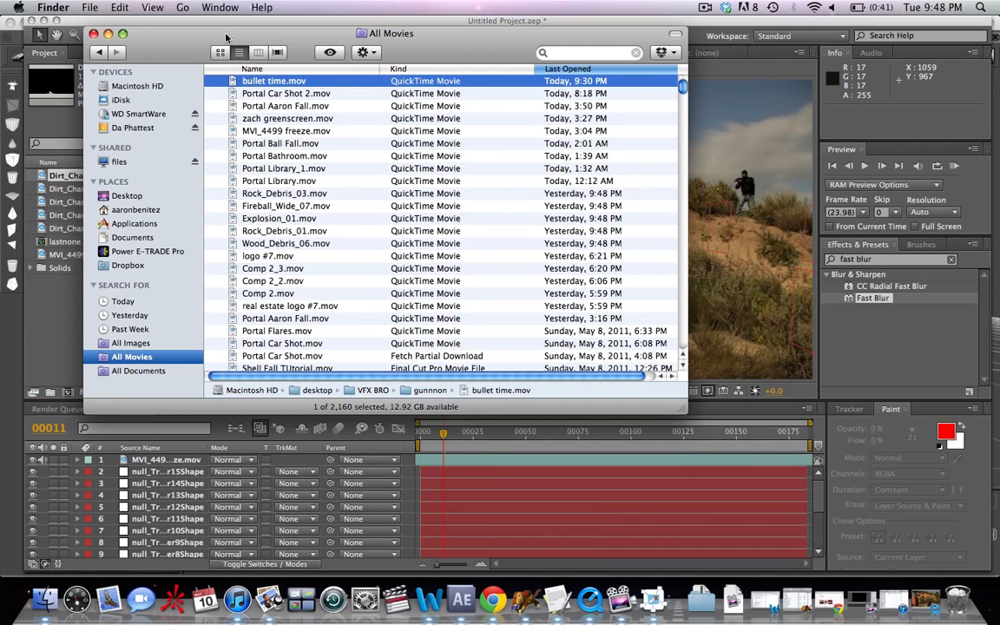
{"action": "left_click_drag", "start_coordinate": [109, 23], "coordinate": [374, 47]}
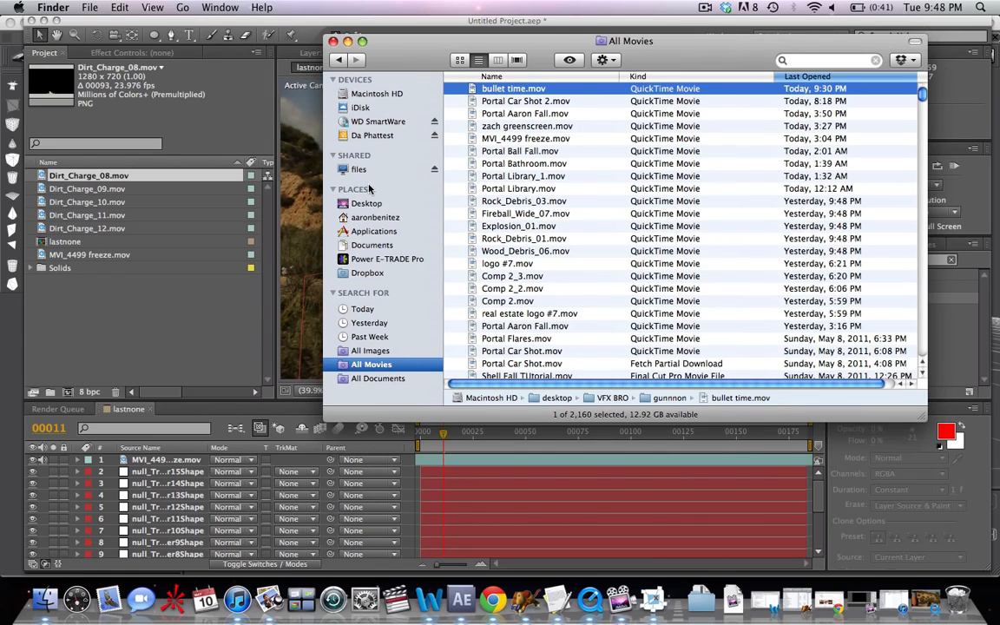
{"action": "left_click", "coordinate": [382, 137]}
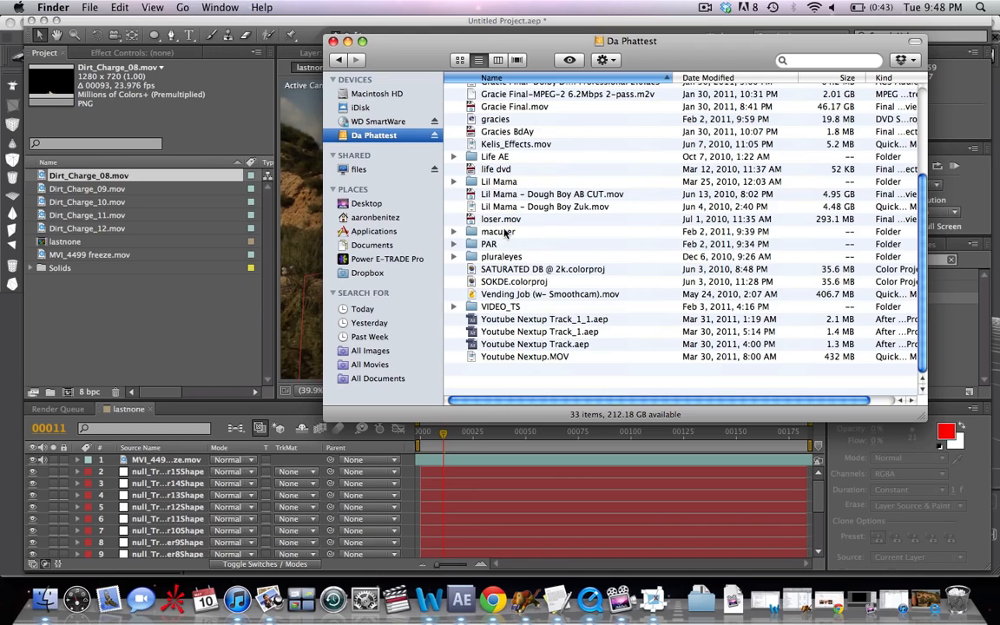
{"action": "double_click", "coordinate": [508, 232]}
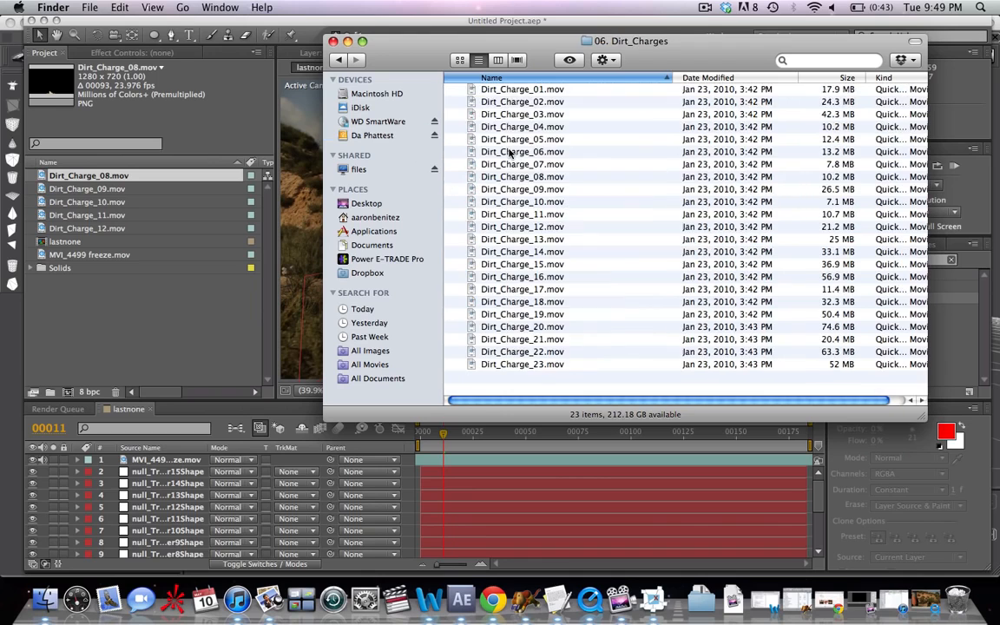
Step: Preview the first few dirt charge clips, Dirt_Charge_01.mov to Dirt_Charge_05.mov, to compare their dirt bursts
{"action": "left_click", "coordinate": [523, 115]}
{"action": "key", "text": "space"}
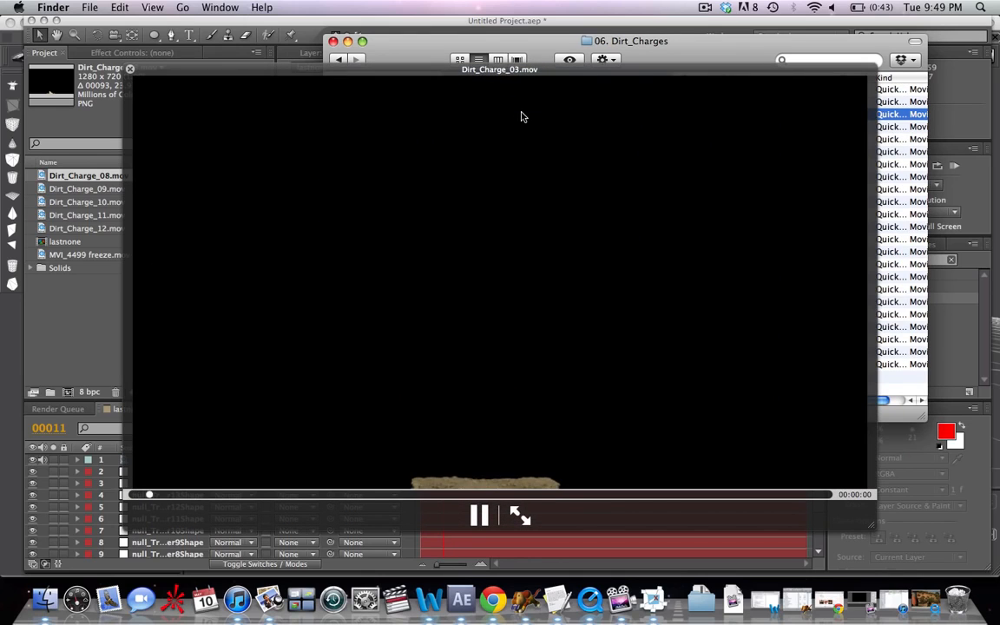
{"action": "key", "text": "Down"}
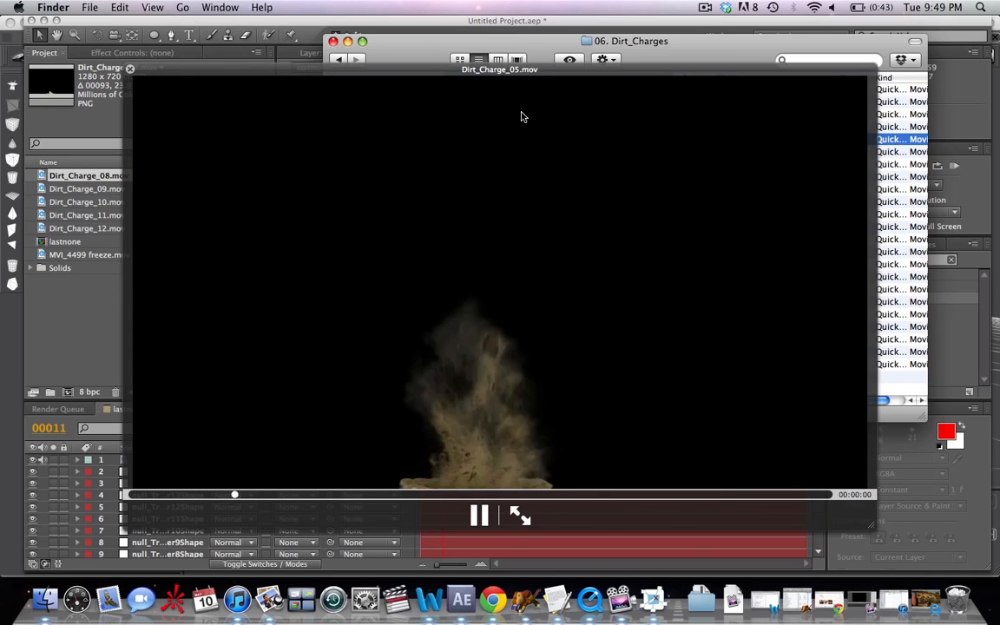
{"action": "key", "text": "space"}
{"action": "key", "text": "Up"}
{"action": "key", "text": "Up"}
{"action": "key", "text": "Up"}
{"action": "key", "text": "space"}
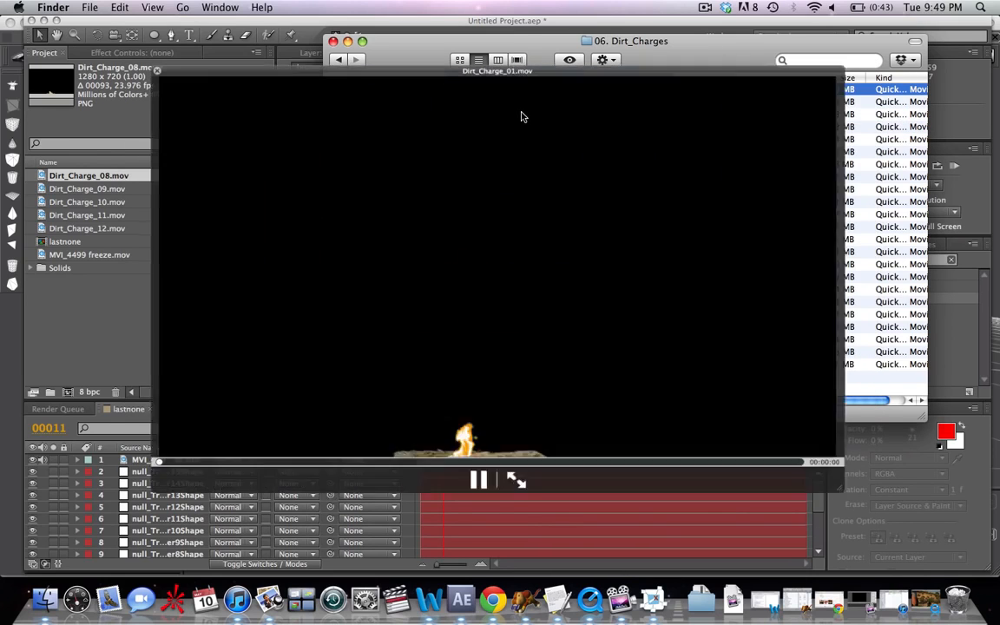
{"action": "key", "text": "space"}
{"action": "key", "text": "Down"}
{"action": "key", "text": "space"}
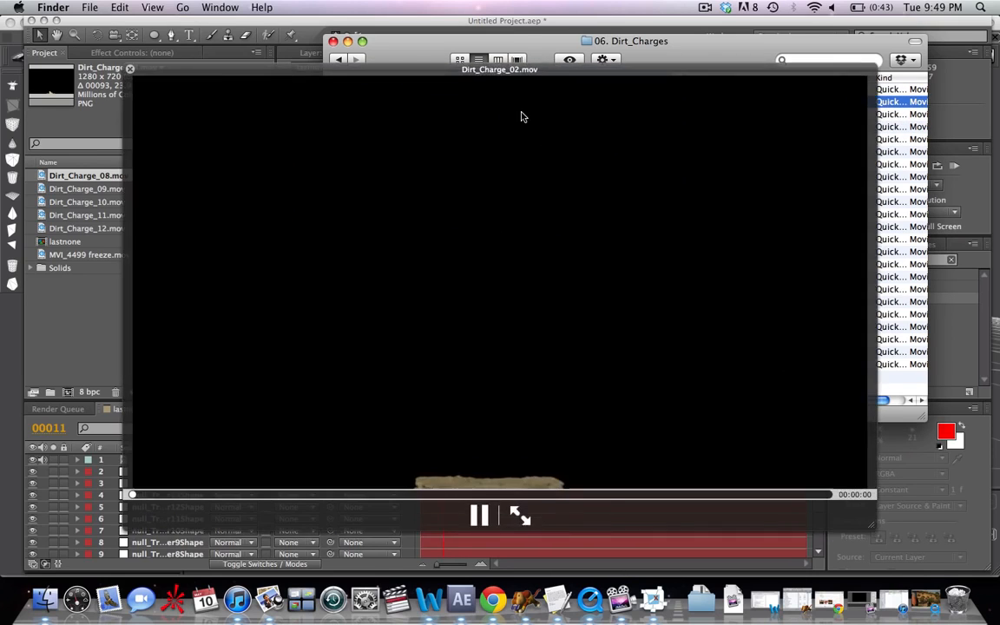
{"action": "key", "text": "space"}
{"action": "key", "text": "Down"}
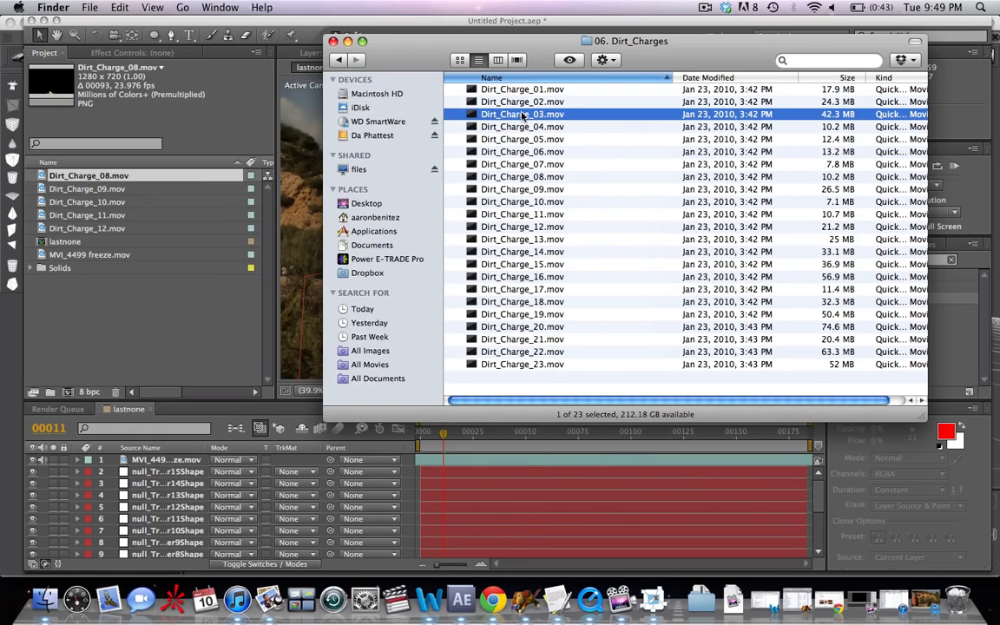
{"action": "key", "text": "space"}
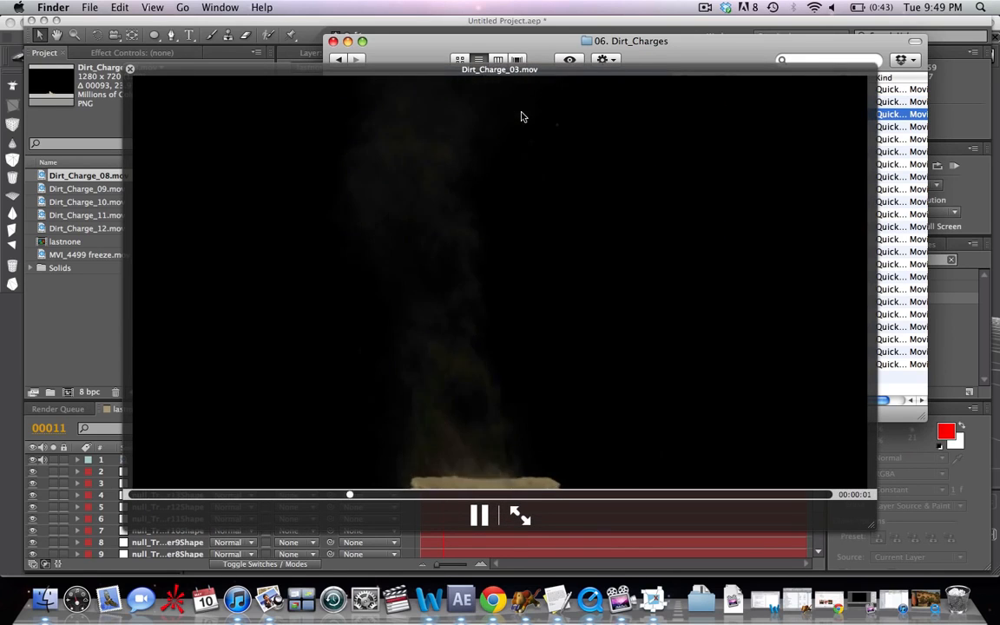
{"action": "key", "text": "space"}
{"action": "key", "text": "Up"}
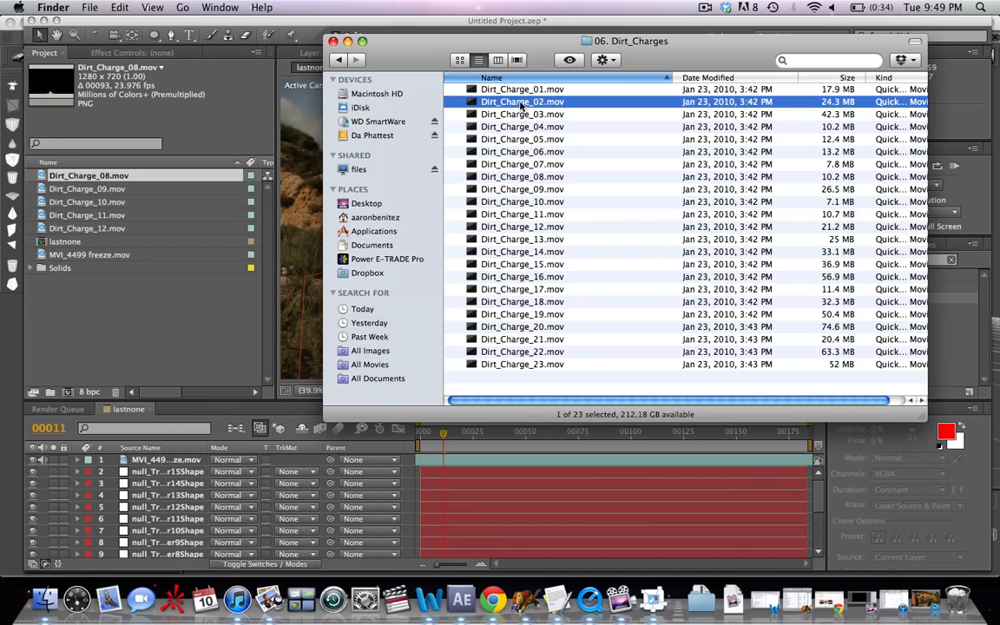
Step: Import Dirt_Charge_02.mov from the Finder folder into the After Effects project
{"action": "left_click_drag", "start_coordinate": [522, 105], "coordinate": [96, 342]}
{"action": "left_click_drag", "start_coordinate": [455, 493], "coordinate": [74, 289]}
{"action": "left_click", "coordinate": [100, 313]}
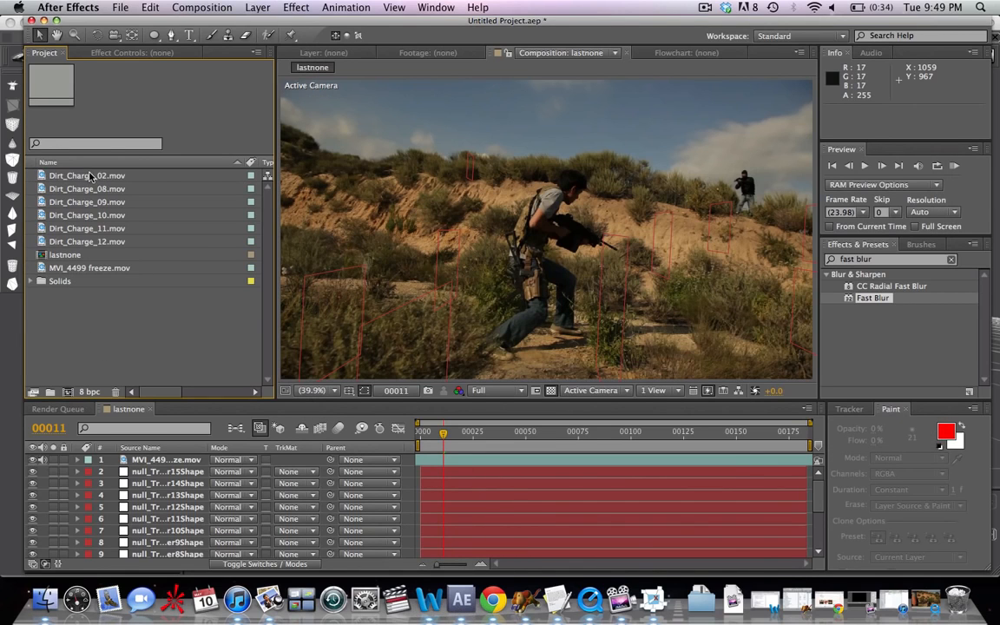
Step: Add Dirt_Charge_02.mov to the lastnone composition, place it on the ground ahead of the running man at about 1232.9, 561.3, and scrub to frame 50
{"action": "left_click_drag", "start_coordinate": [90, 177], "coordinate": [566, 267]}
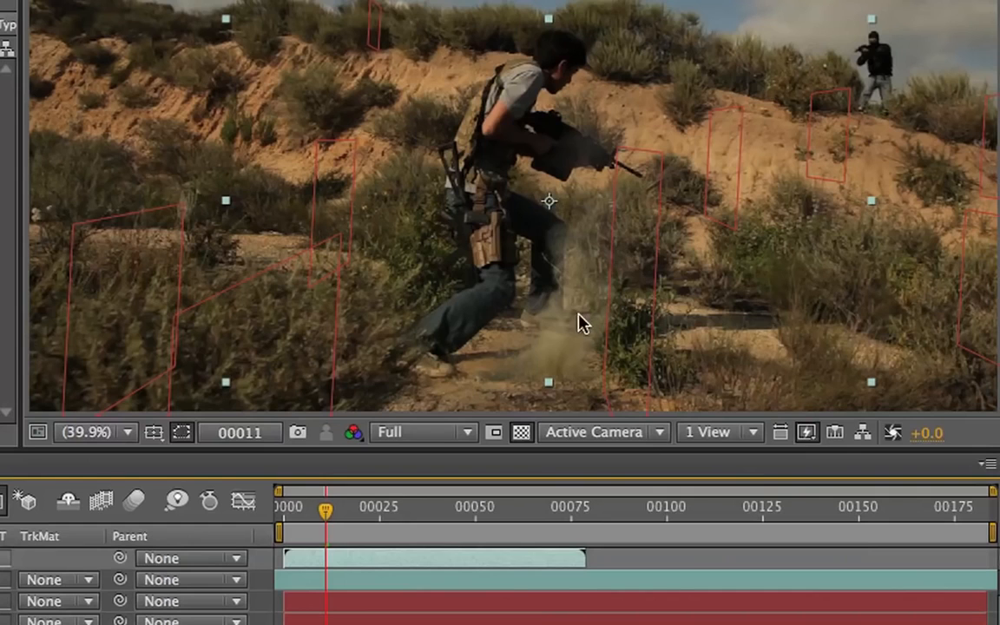
{"action": "left_click_drag", "start_coordinate": [584, 326], "coordinate": [685, 297]}
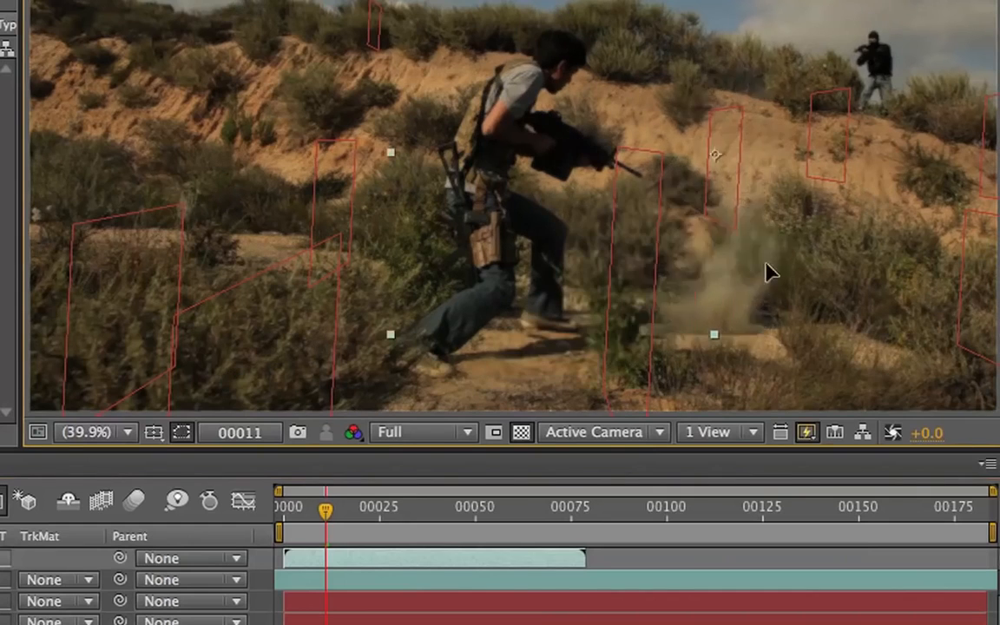
{"action": "left_click_drag", "start_coordinate": [768, 273], "coordinate": [681, 273]}
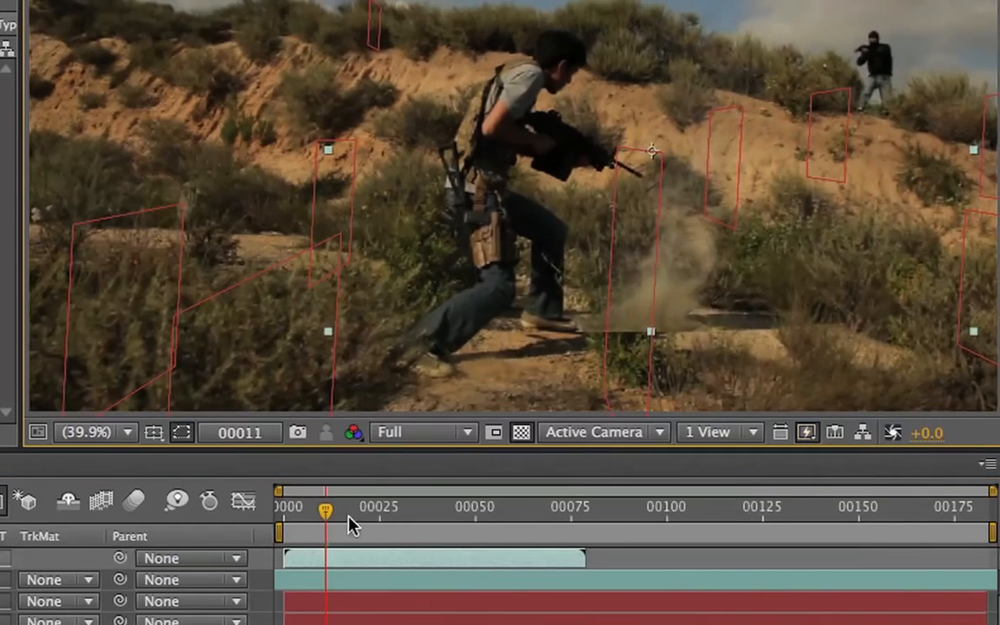
{"action": "left_click_drag", "start_coordinate": [325, 512], "coordinate": [474, 518]}
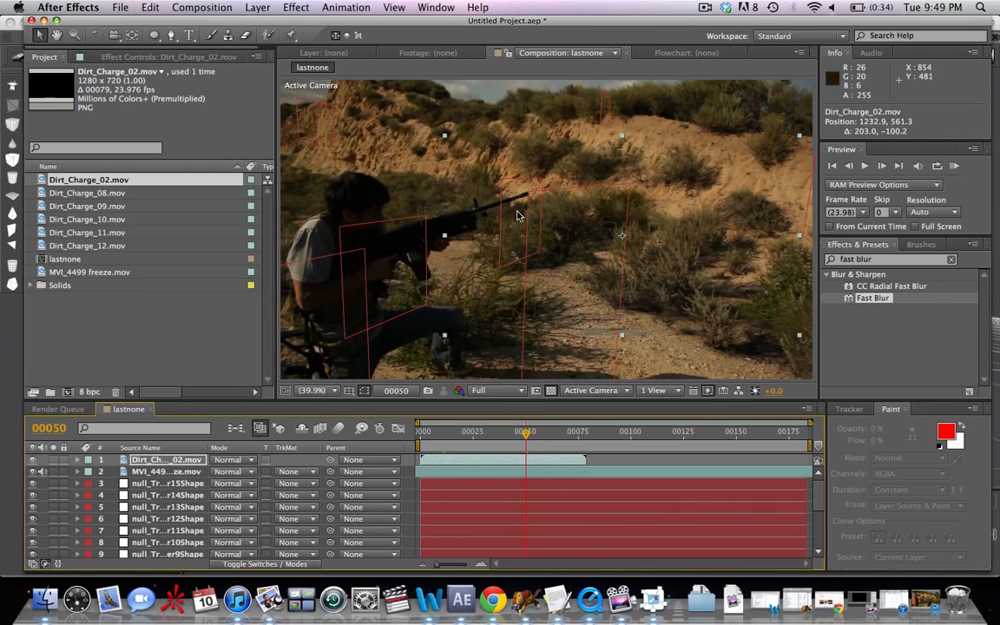
Step: Show the layer switches and make the Dirt_Charge_02.mov layer a 3D layer
{"action": "left_click", "coordinate": [189, 473]}
{"action": "key", "text": "F4"}
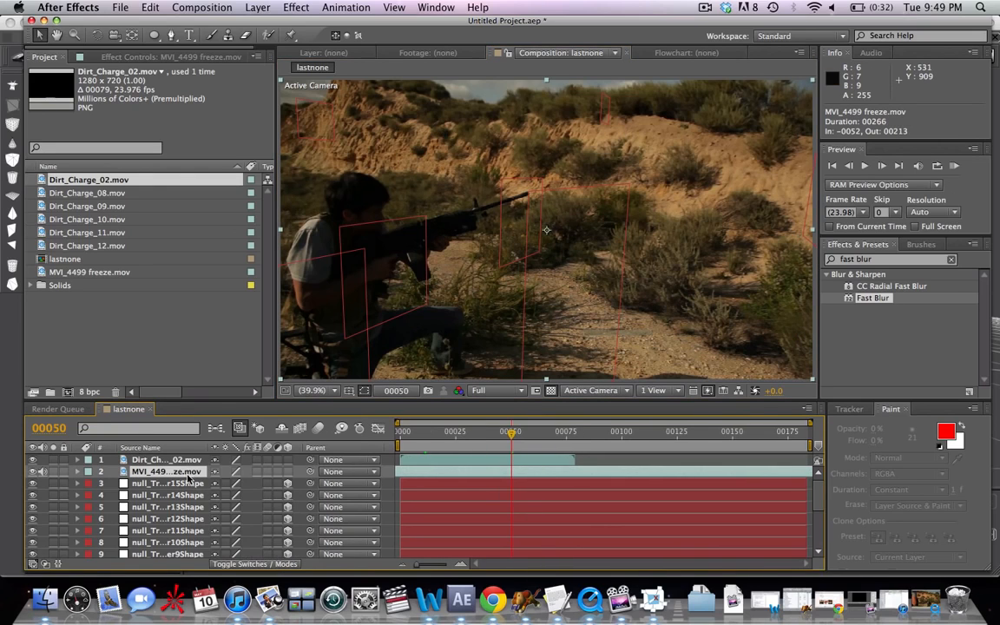
{"action": "left_click", "coordinate": [179, 462]}
{"action": "left_click", "coordinate": [288, 460]}
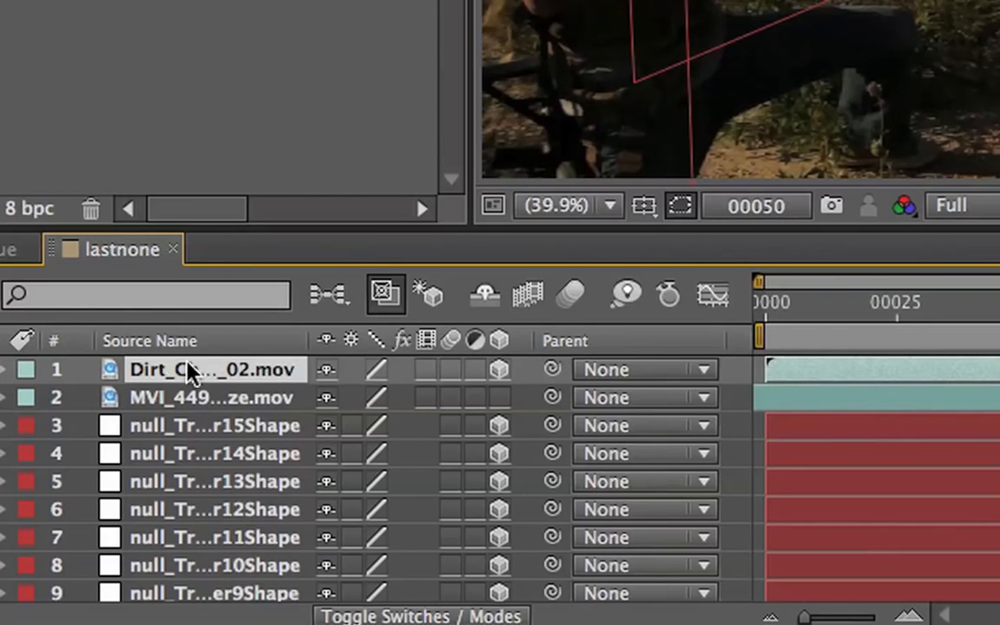
Step: Copy the Position of the tracker 1 null on layer 17 and paste it onto the Dirt_Charge_02.mov layer
{"action": "scroll", "coordinate": [213, 473], "scroll_direction": "down", "scroll_amount": 5}
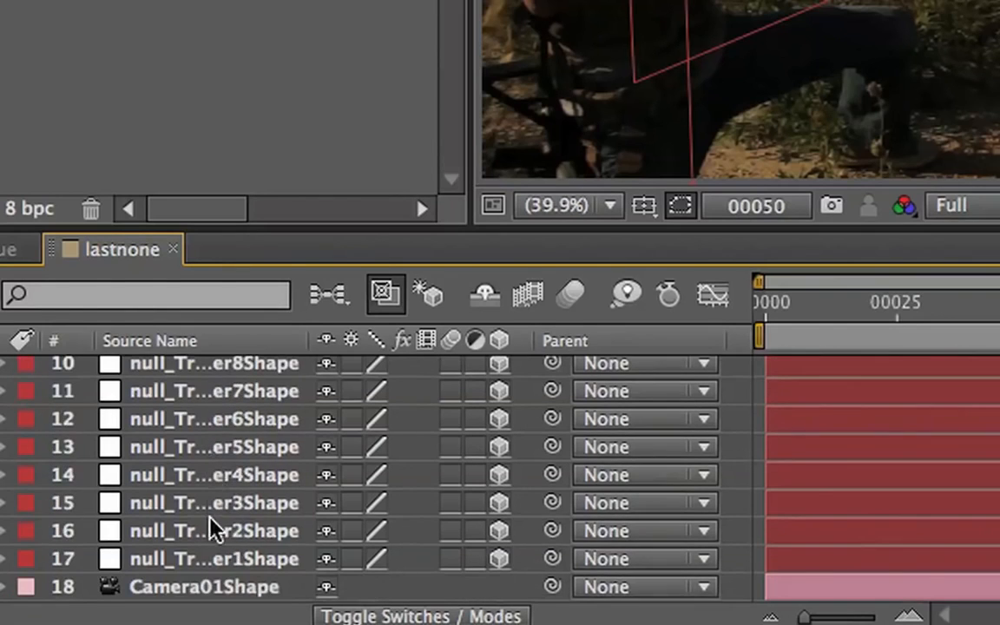
{"action": "left_click", "coordinate": [216, 560]}
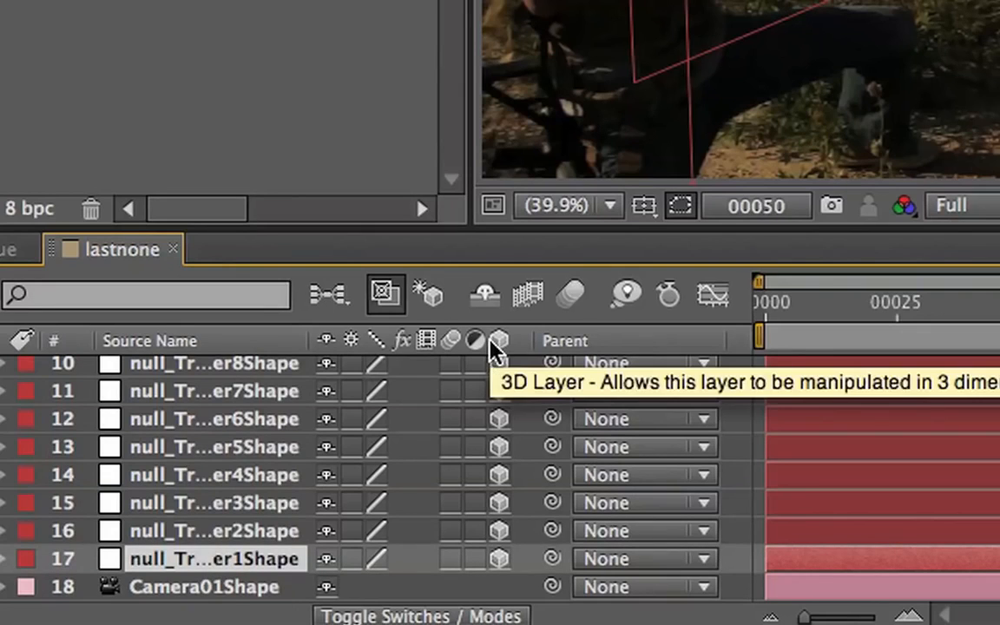
{"action": "key", "text": "p"}
{"action": "scroll", "coordinate": [217, 521], "scroll_direction": "down", "scroll_amount": 1}
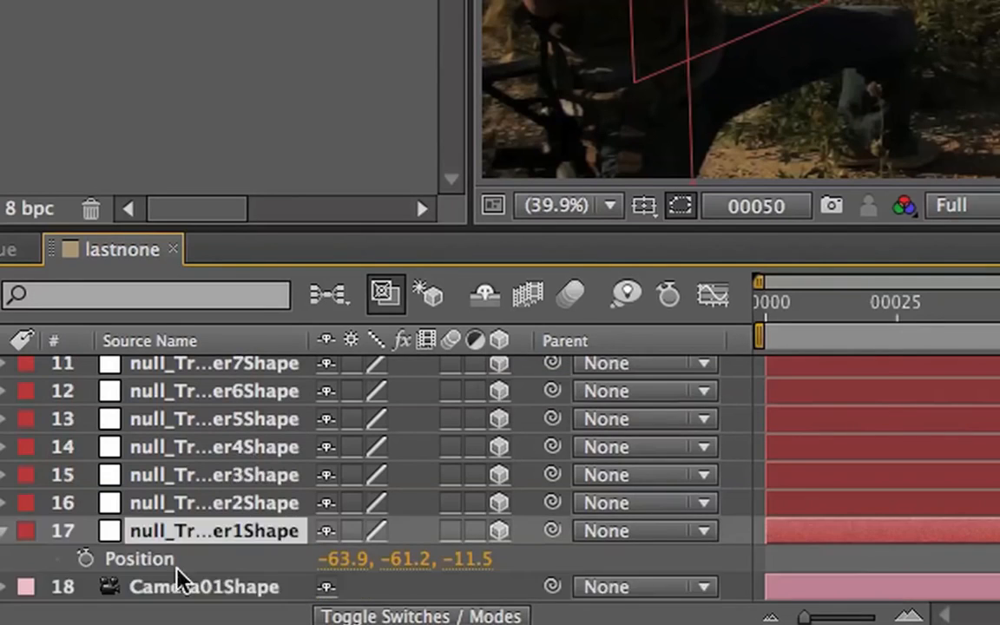
{"action": "left_click", "coordinate": [163, 560]}
{"action": "scroll", "coordinate": [196, 491], "scroll_direction": "up", "scroll_amount": 5}
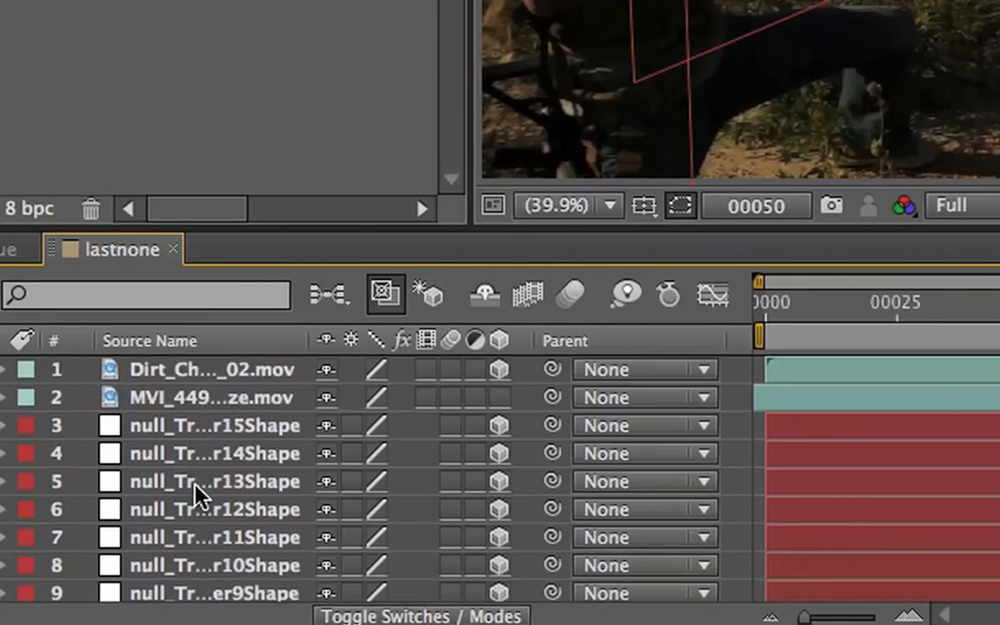
{"action": "left_click", "coordinate": [189, 371]}
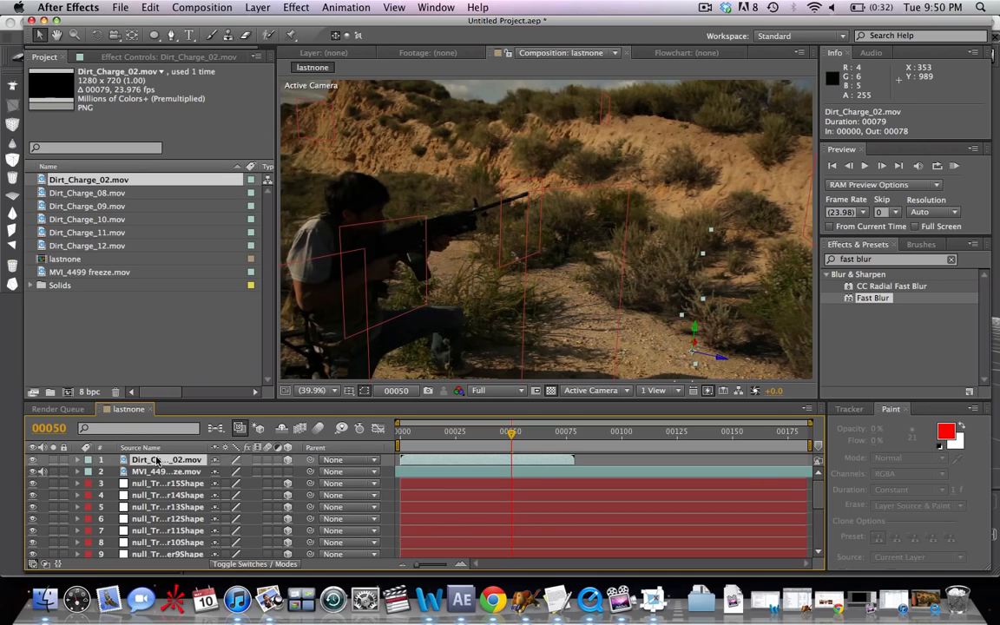
{"action": "key", "text": "super+v"}
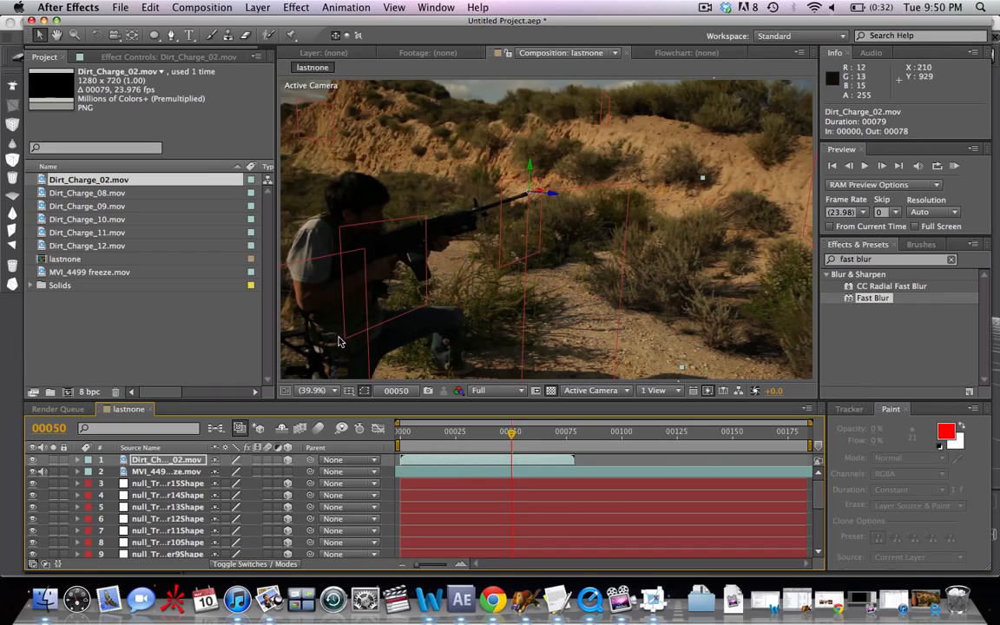
Step: Scale the Dirt_Charge_02.mov layer to 9% and move the current time to frame 22 to check its placement
{"action": "key", "text": "s"}
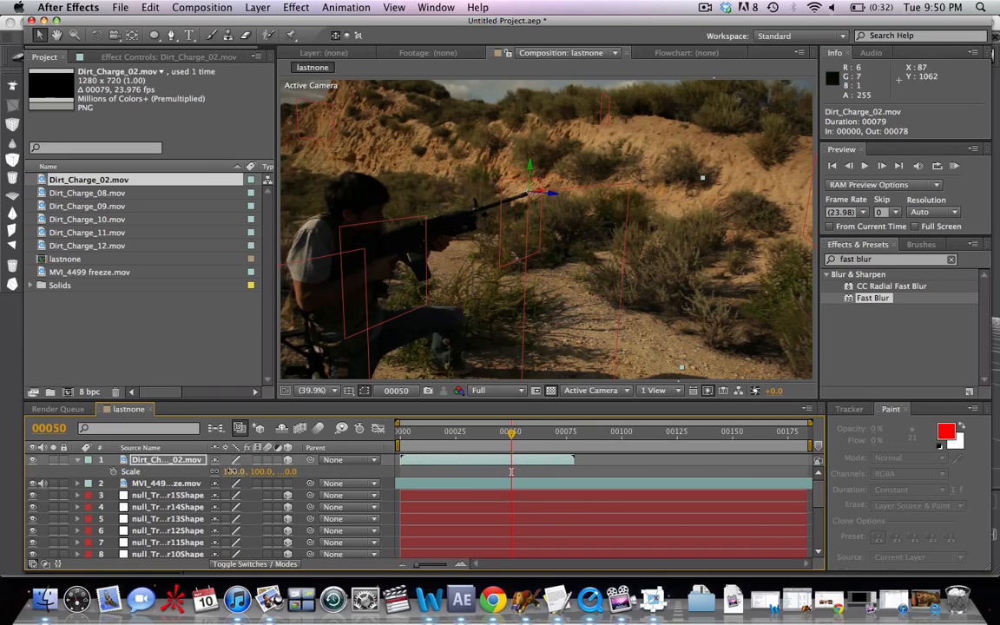
{"action": "key", "text": "super+v"}
{"action": "left_click_drag", "start_coordinate": [192, 471], "coordinate": [171, 471]}
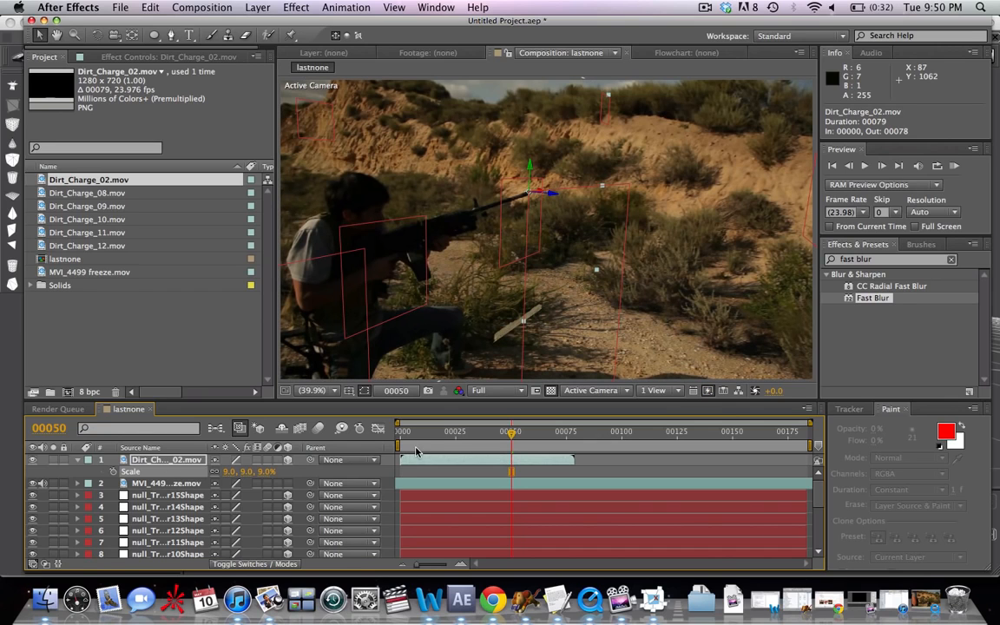
{"action": "left_click_drag", "start_coordinate": [511, 431], "coordinate": [449, 447]}
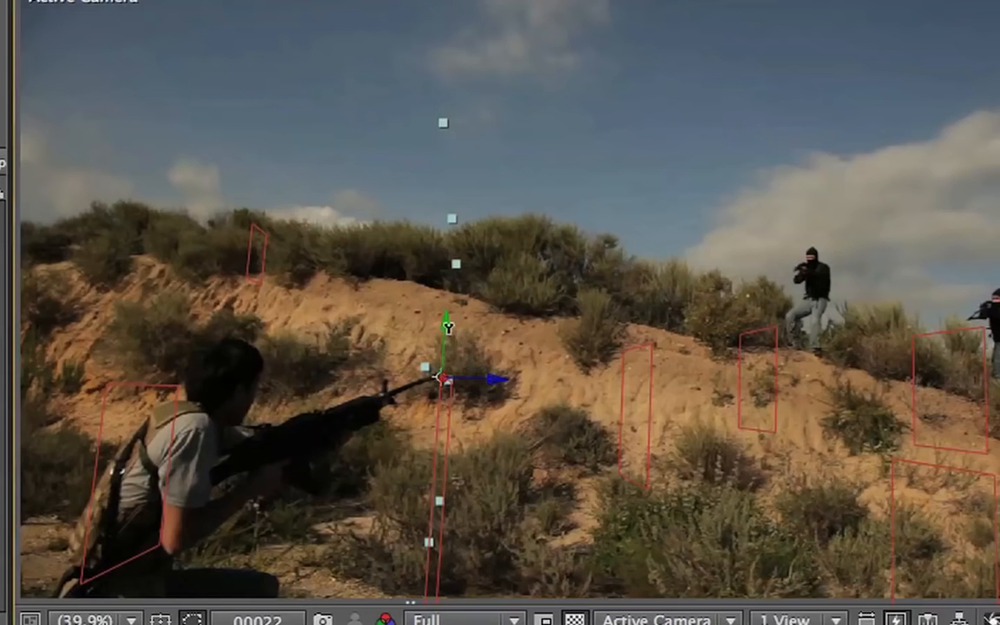
Step: Rotate the Dirt_Charge_02.mov layer about its Y axis to face the camera and lower it to about -63.9, -51.6, -11.5
{"action": "left_click_drag", "start_coordinate": [430, 337], "coordinate": [401, 343]}
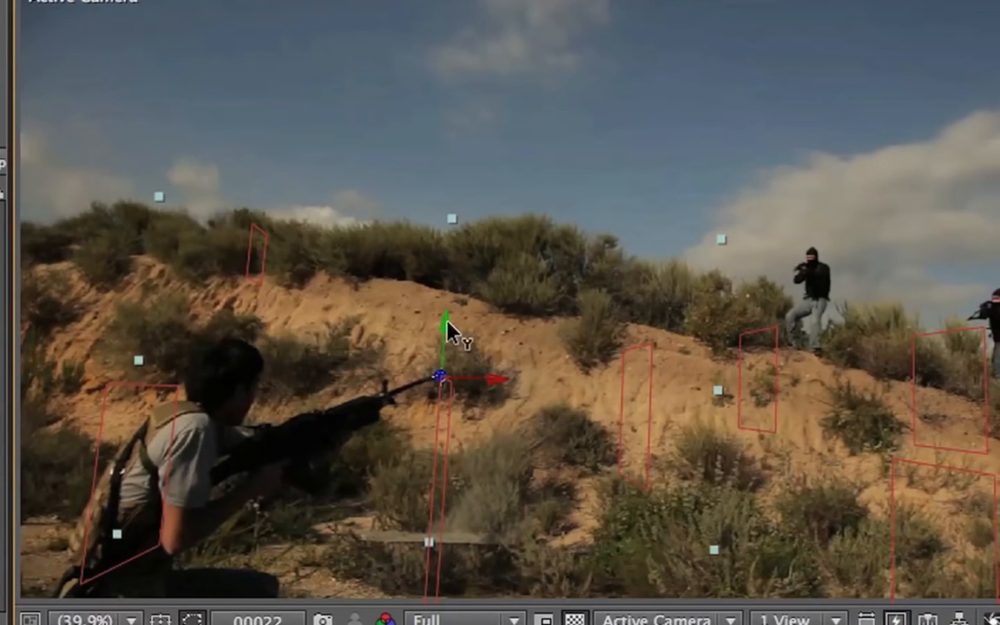
{"action": "left_click_drag", "start_coordinate": [448, 328], "coordinate": [451, 336]}
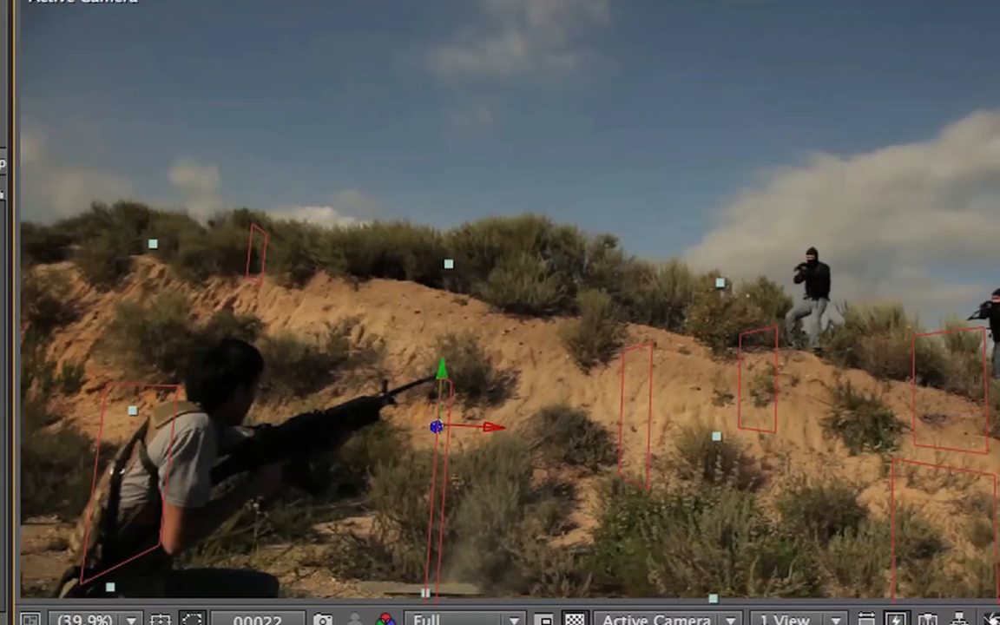
{"action": "left_click_drag", "start_coordinate": [555, 624], "coordinate": [523, 624]}
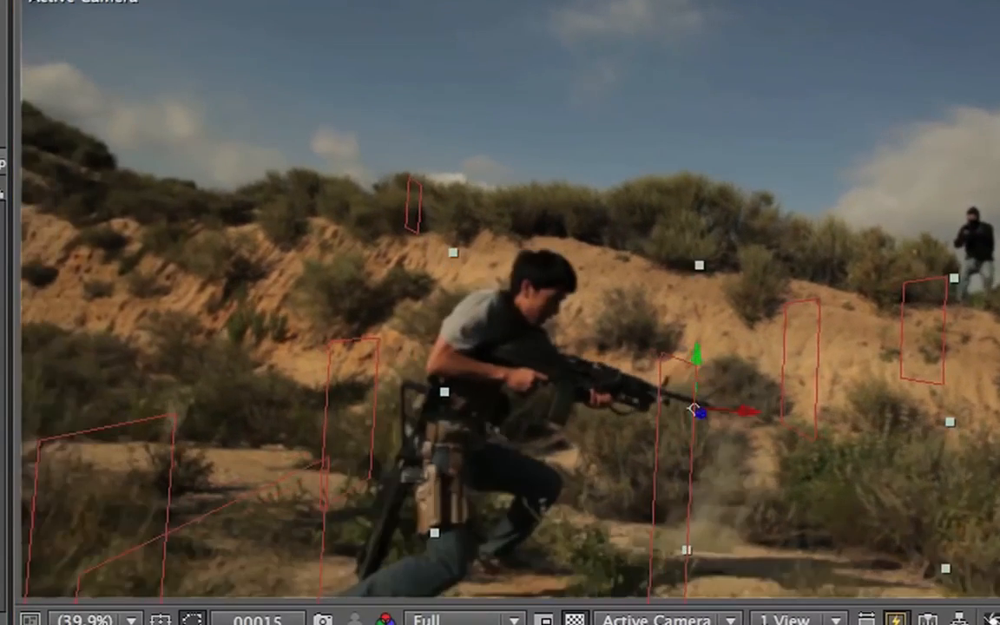
Step: At frame 12, move the dirt charge onto the ground ahead of the running man and shift its layer to start at frame 9
{"action": "left_click_drag", "start_coordinate": [434, 434], "coordinate": [426, 434]}
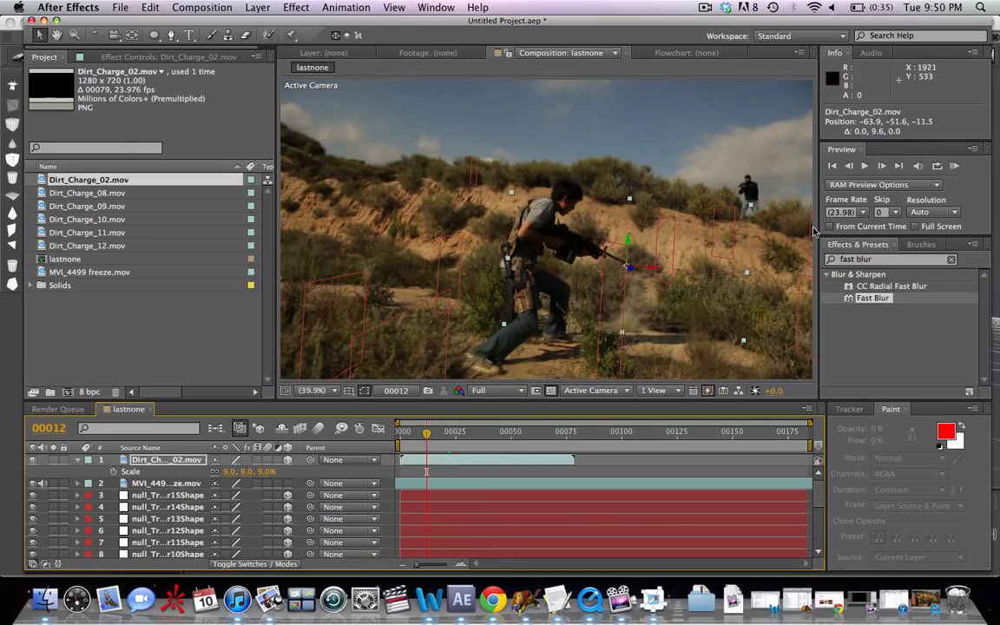
{"action": "left_click_drag", "start_coordinate": [651, 267], "coordinate": [675, 241]}
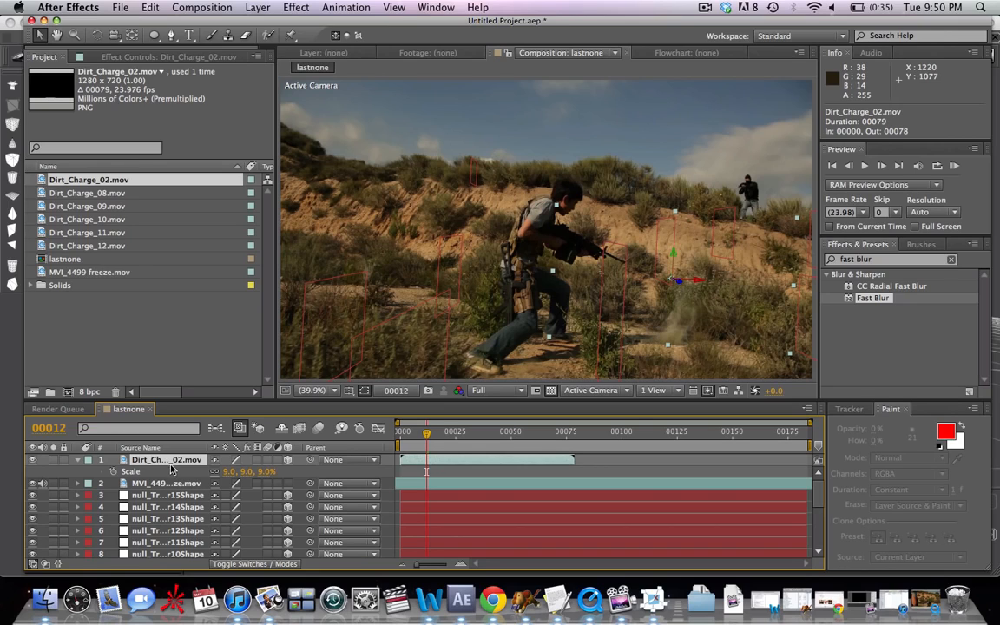
{"action": "left_click_drag", "start_coordinate": [439, 466], "coordinate": [458, 464]}
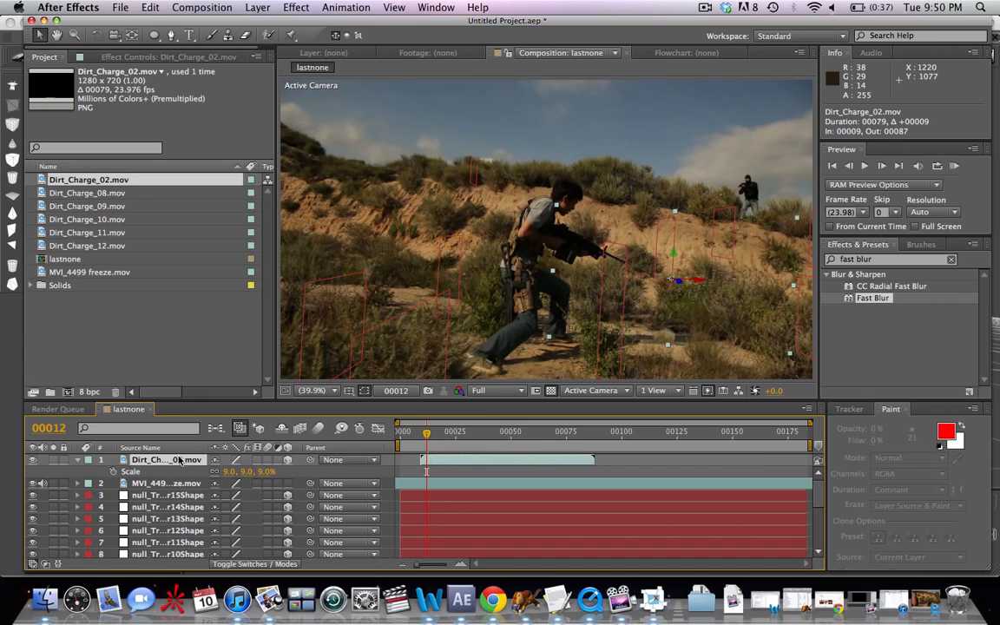
Step: Auto-orient the Dirt_Charge_02.mov layer towards the camera and rotate it to an orientation of 180°, 0°, 180°
{"action": "left_click", "coordinate": [257, 8]}
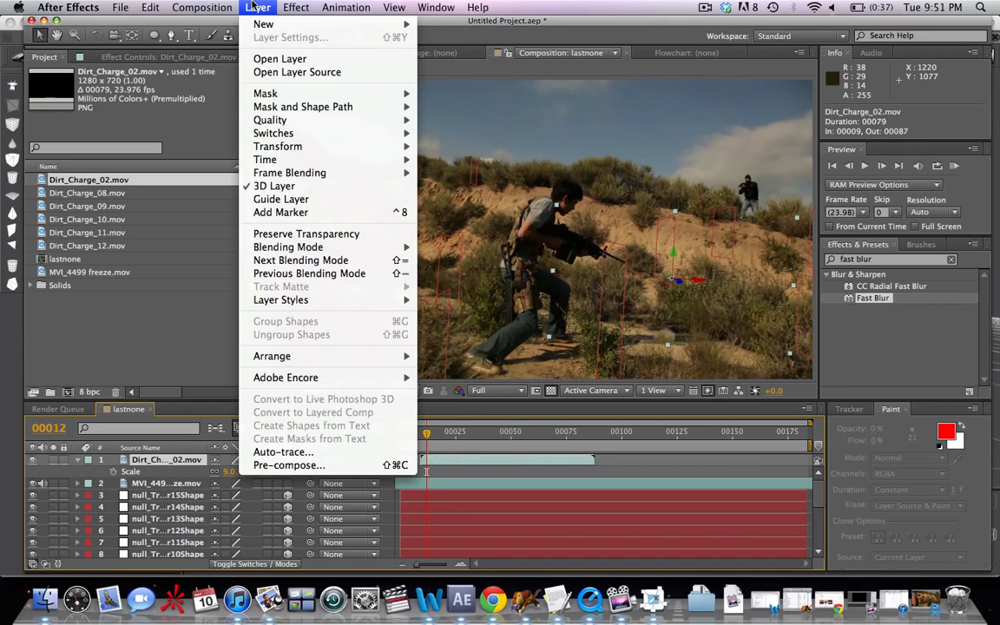
{"action": "mouse_move", "coordinate": [319, 146]}
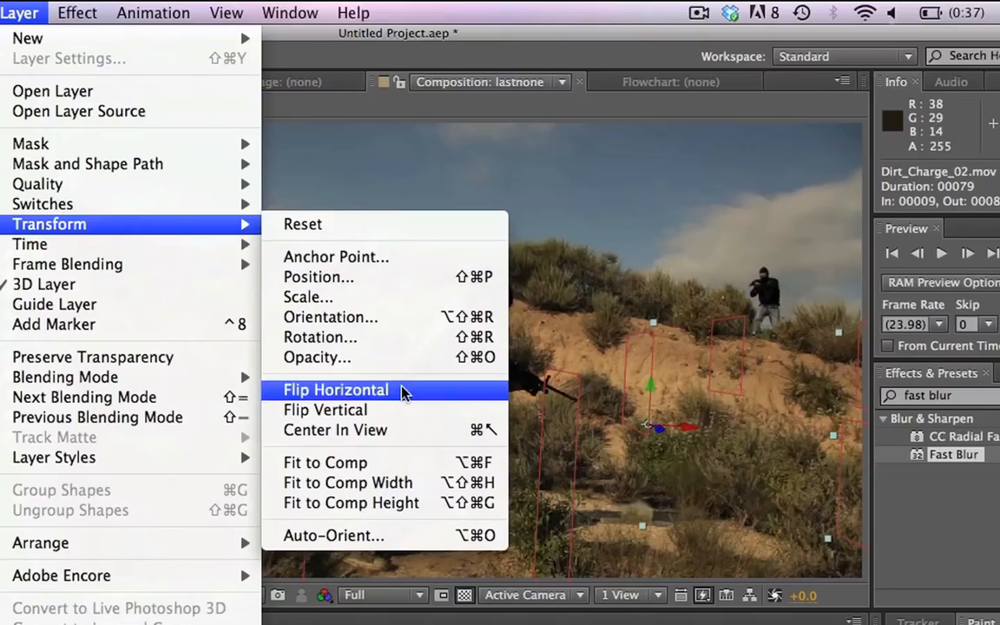
{"action": "left_click", "coordinate": [368, 536]}
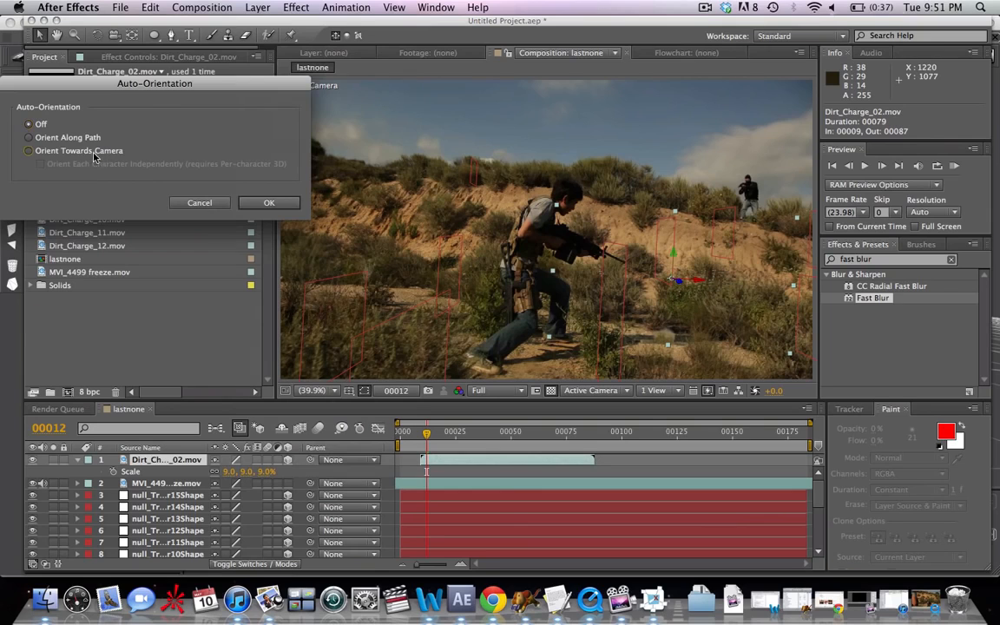
{"action": "left_click", "coordinate": [270, 202]}
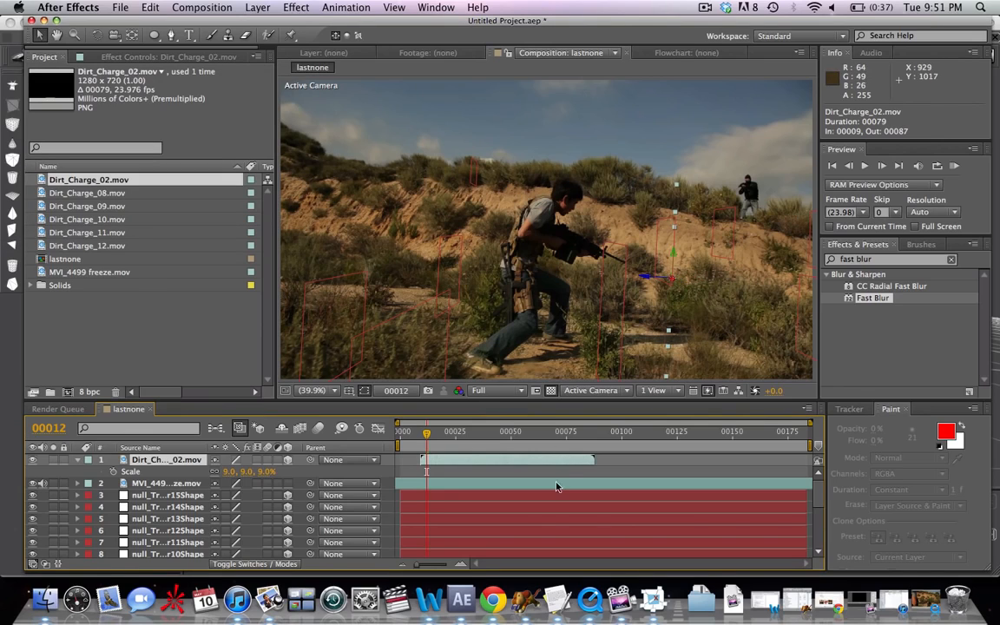
{"action": "key", "text": "w"}
{"action": "left_click_drag", "start_coordinate": [673, 254], "coordinate": [649, 257]}
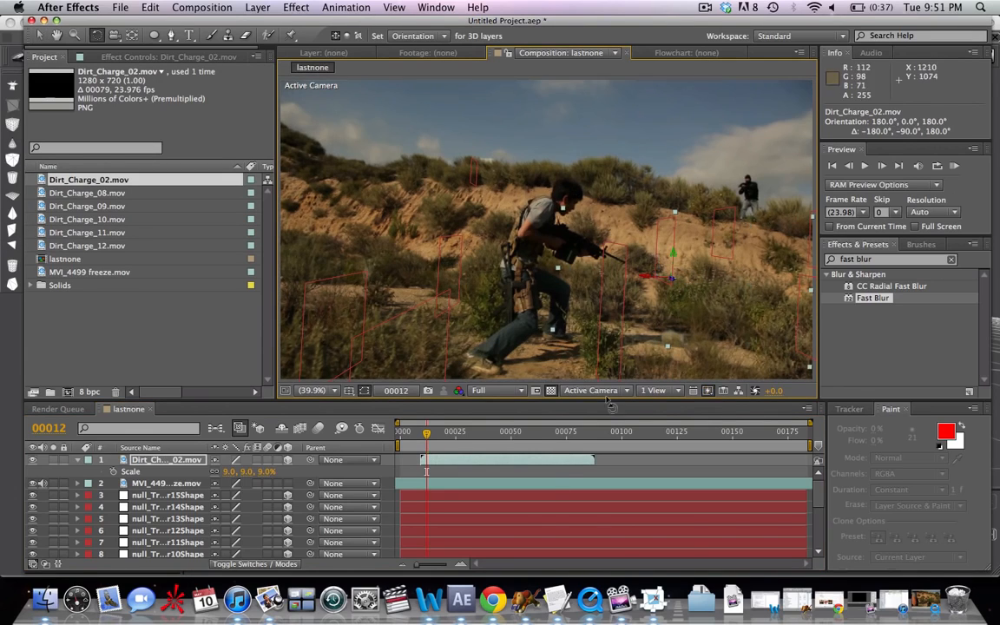
Step: Shift the Dirt_Charge_02.mov layer to start at frame 21 and, at frame 31, move it to about -61.5, -46.7, -43.7
{"action": "left_click_drag", "start_coordinate": [434, 443], "coordinate": [491, 460]}
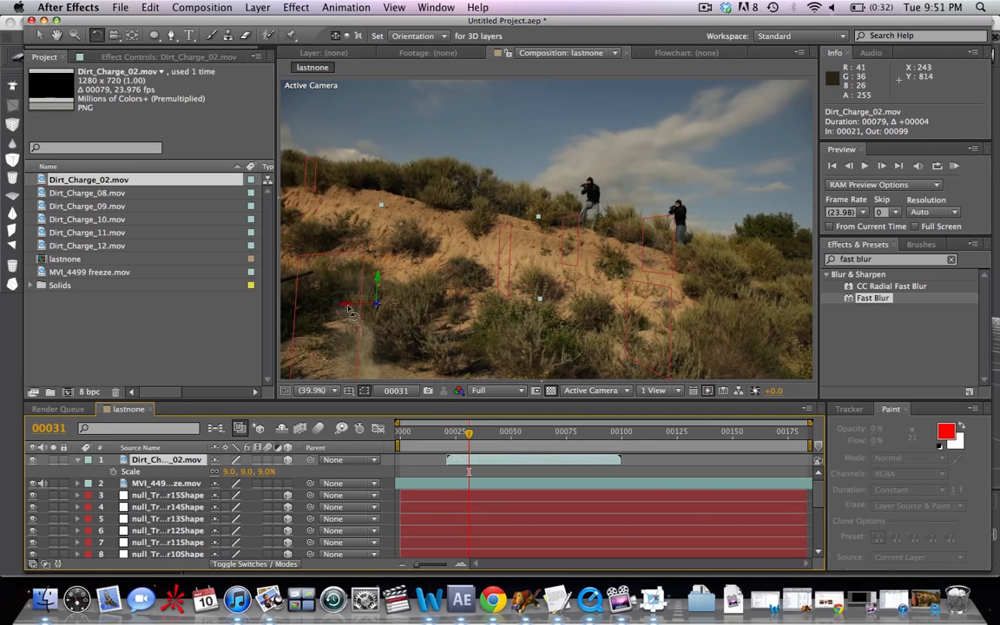
{"action": "key", "text": "v"}
{"action": "left_click_drag", "start_coordinate": [348, 309], "coordinate": [369, 327]}
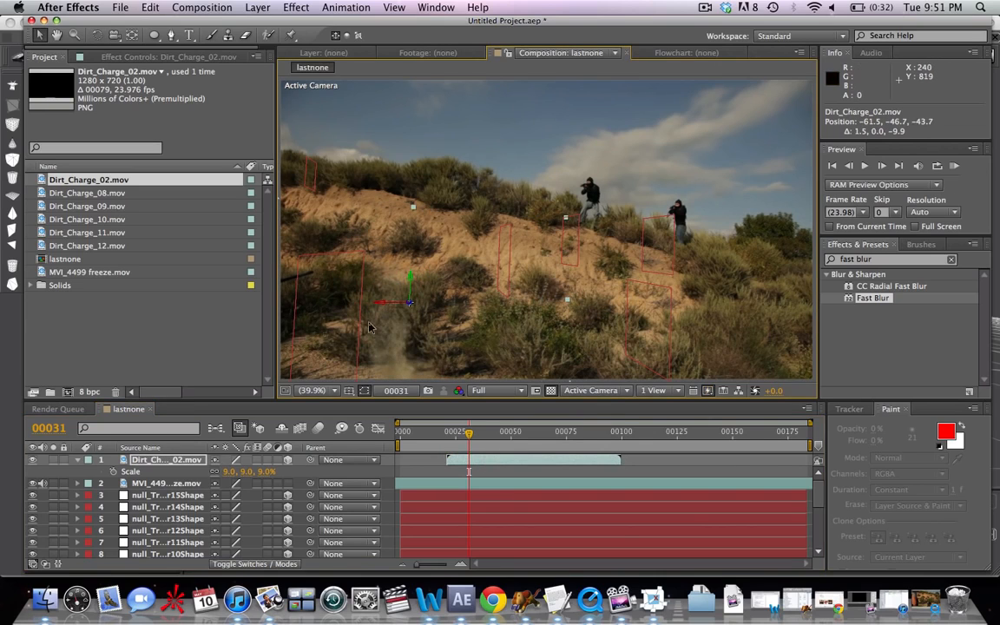
Step: Scale the Dirt_Charge_02.mov layer to 15% and raise it along its Y axis
{"action": "key", "text": "alt+shift+p"}
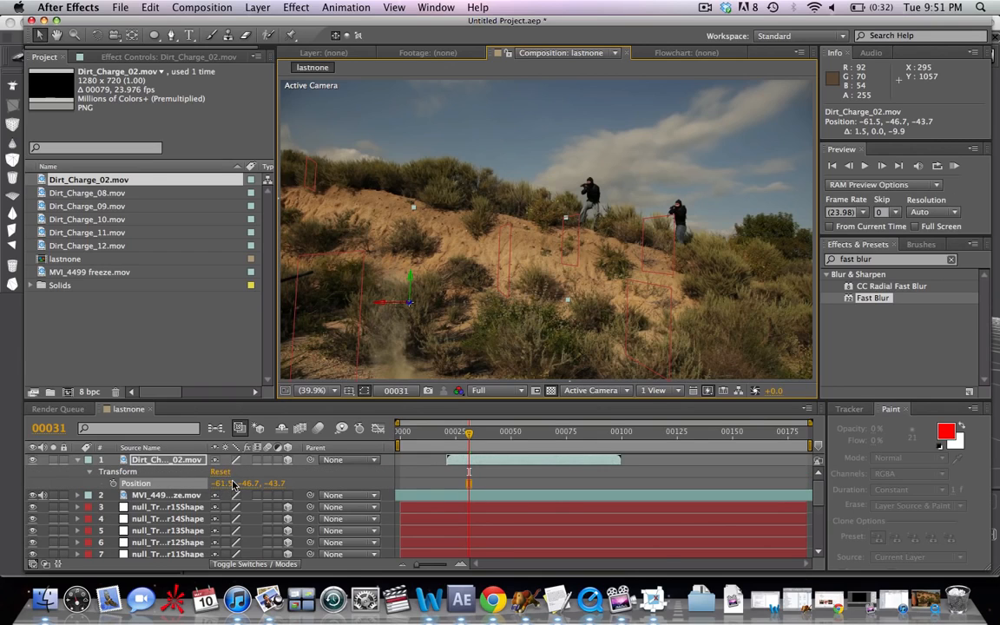
{"action": "key", "text": "s"}
{"action": "left_click_drag", "start_coordinate": [230, 476], "coordinate": [259, 475]}
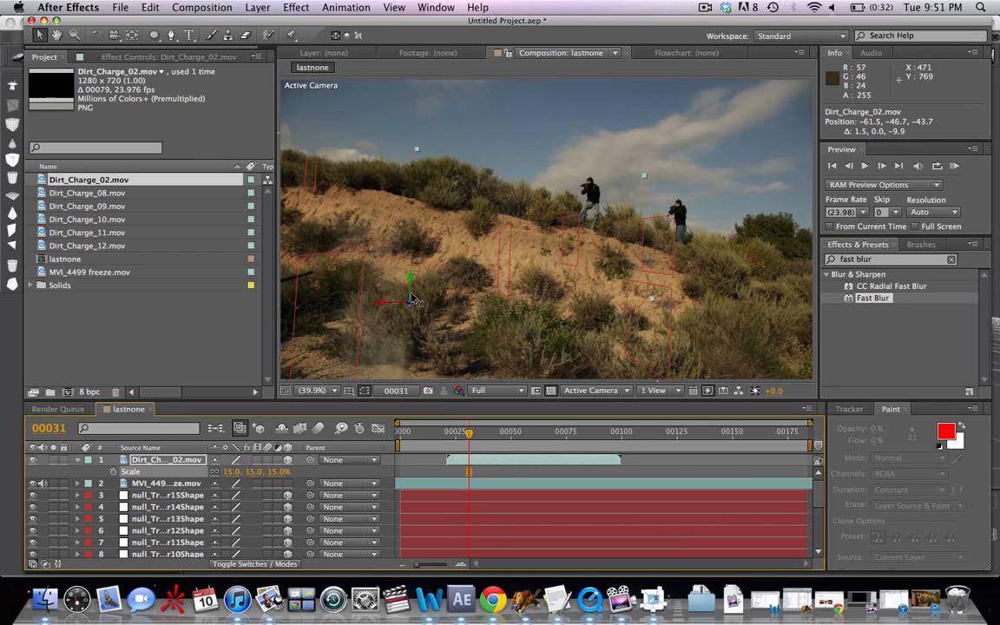
{"action": "left_click_drag", "start_coordinate": [410, 292], "coordinate": [410, 290]}
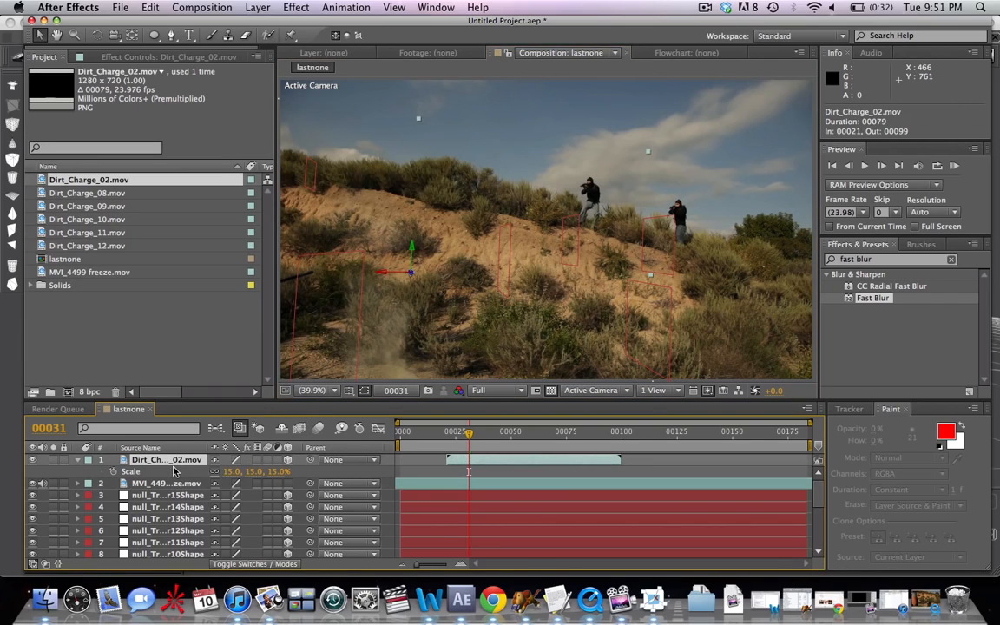
Step: Duplicate the Dirt_Charge_02.mov layer, freeze the upper copy at frame 31 and trim it to start there
{"action": "key", "text": "super+d"}
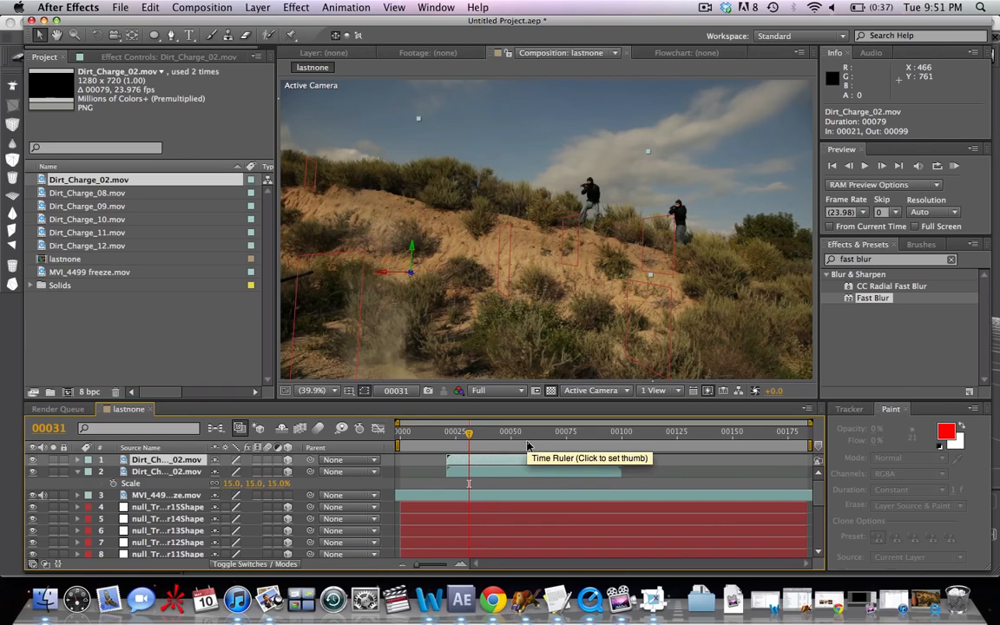
{"action": "right_click", "coordinate": [152, 465]}
{"action": "mouse_move", "coordinate": [268, 231]}
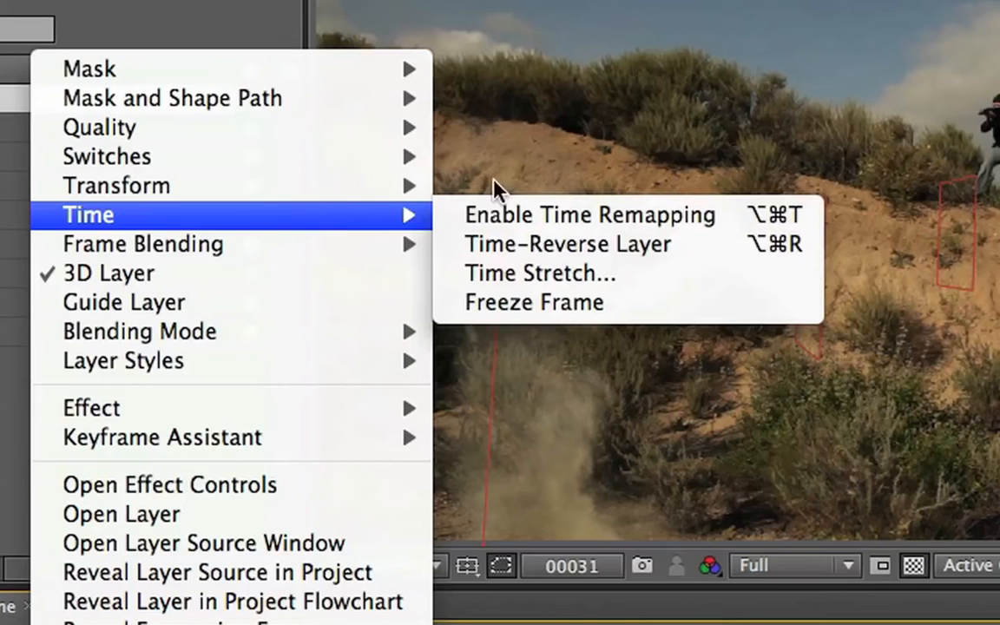
{"action": "left_click", "coordinate": [516, 299]}
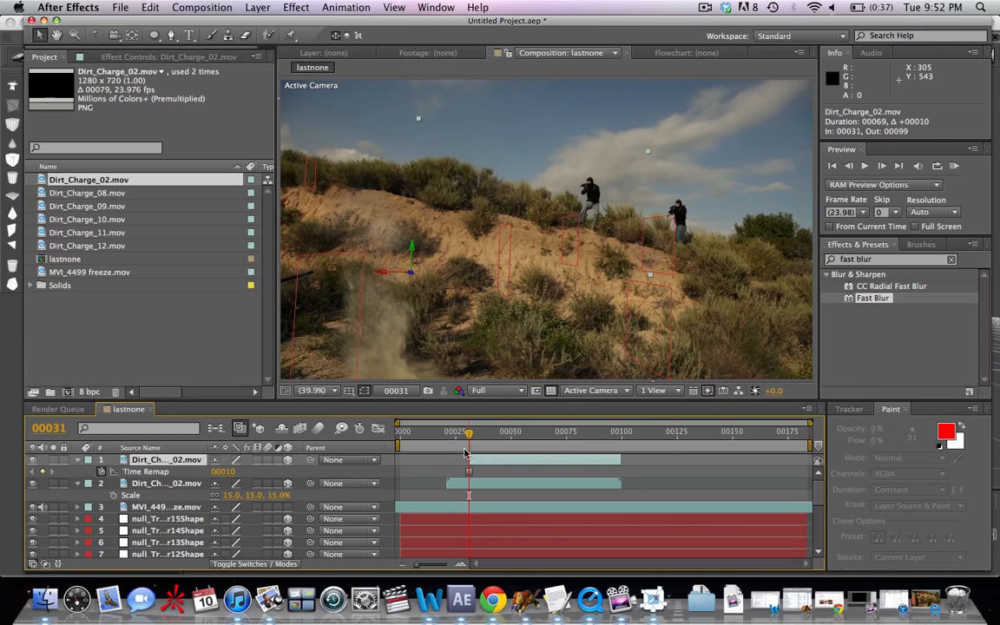
Step: Trim the original Dirt_Charge_02.mov layer on layer 2 to end at frame 30, directly before the frozen copy
{"action": "left_click_drag", "start_coordinate": [623, 482], "coordinate": [470, 487]}
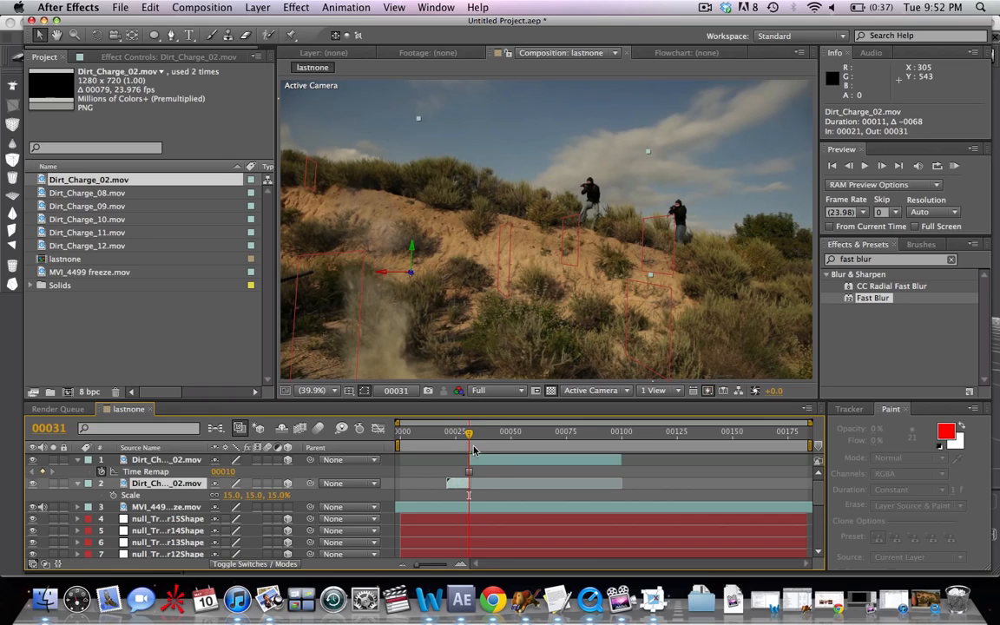
{"action": "left_click_drag", "start_coordinate": [810, 422], "coordinate": [507, 443]}
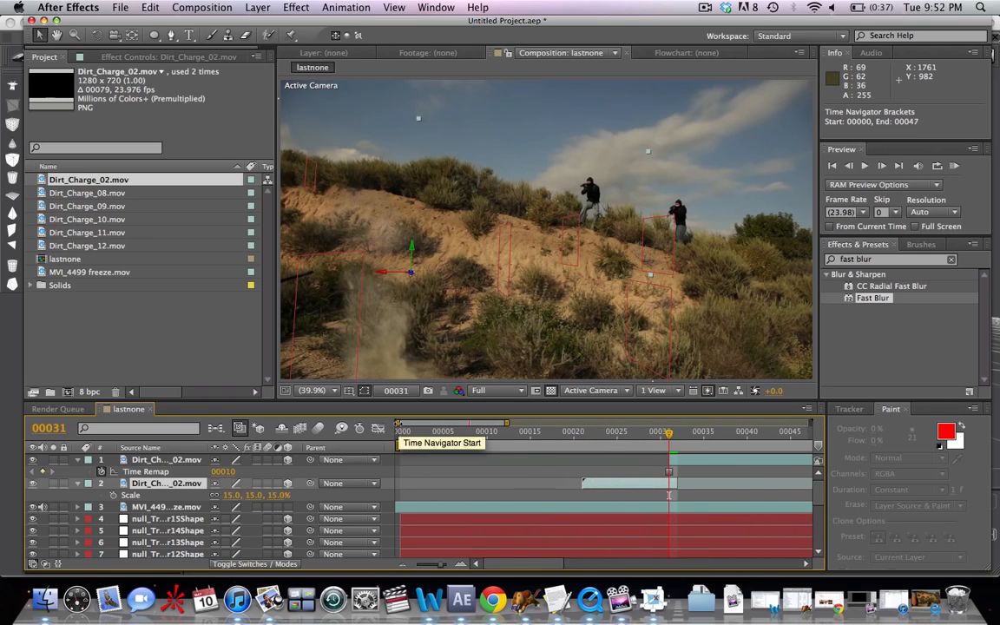
{"action": "left_click_drag", "start_coordinate": [398, 424], "coordinate": [456, 425]}
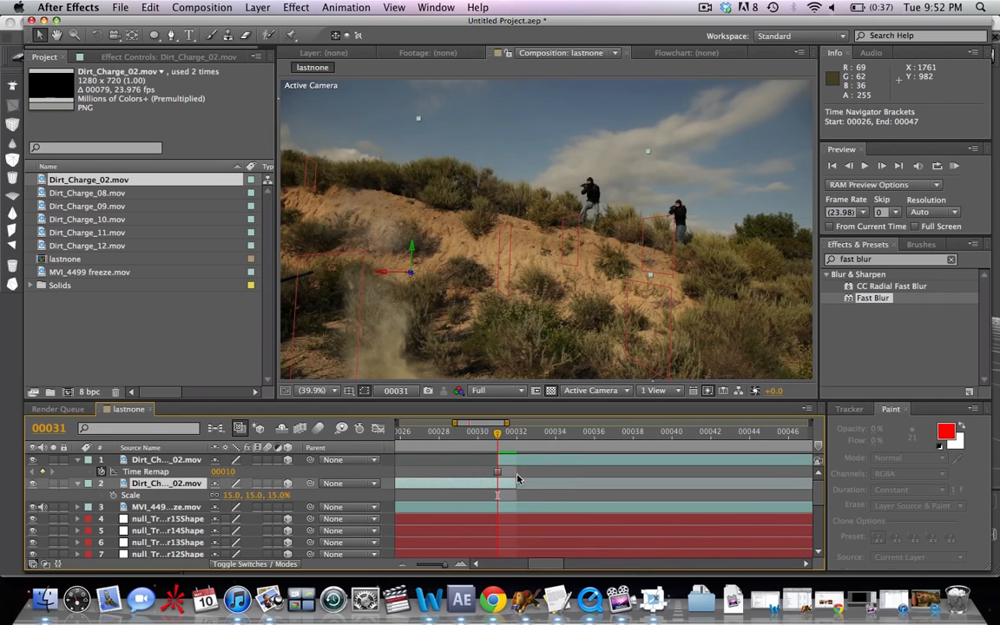
{"action": "left_click_drag", "start_coordinate": [518, 479], "coordinate": [501, 486]}
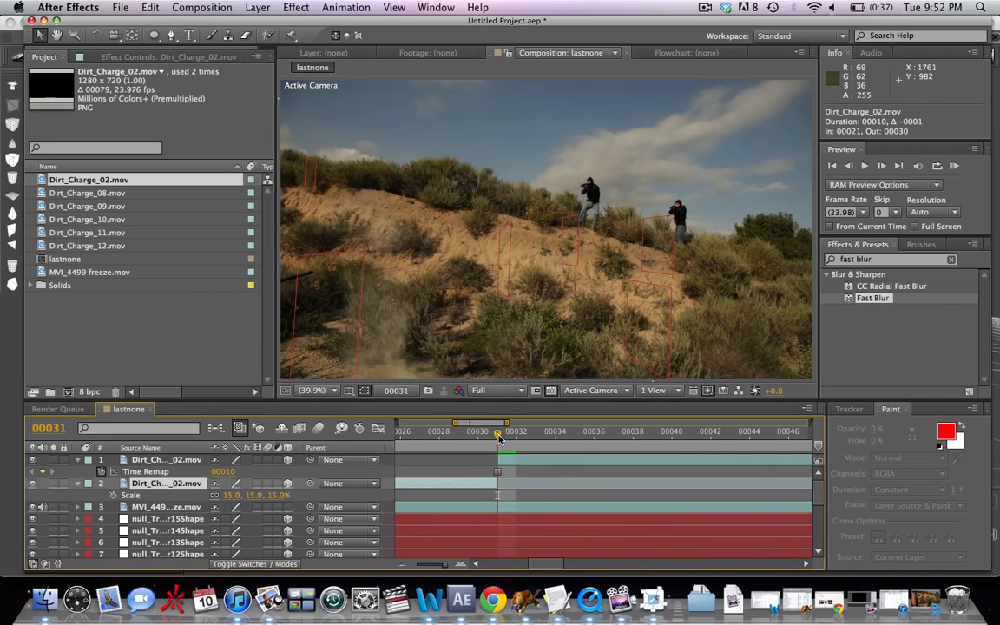
Step: Scrub past the freeze point to frame 38 and run a RAM preview of the composition to check the frozen dirt
{"action": "left_click_drag", "start_coordinate": [499, 439], "coordinate": [537, 441]}
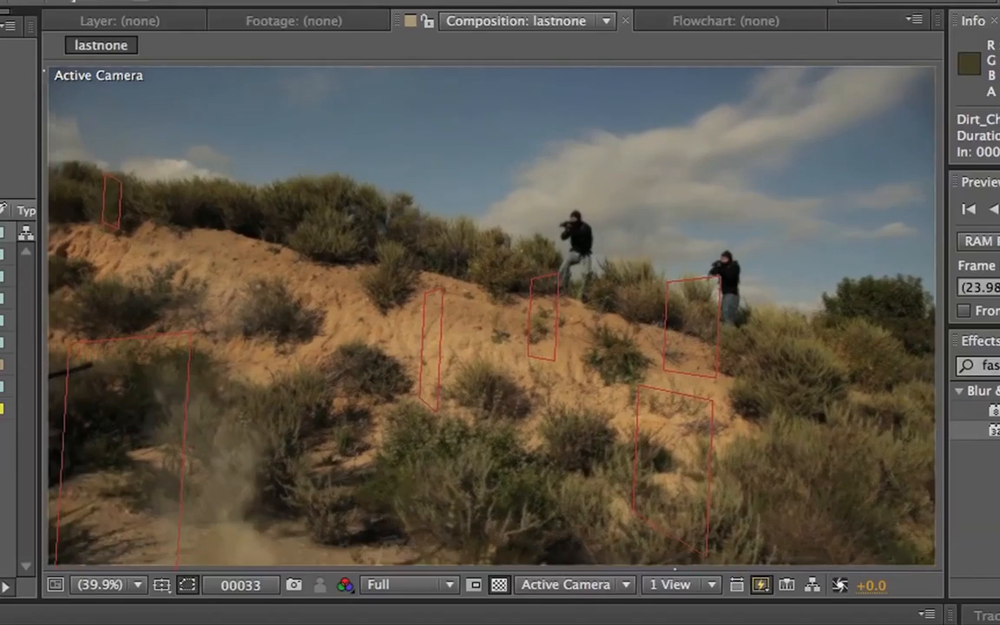
{"action": "left_click_drag", "start_coordinate": [452, 624], "coordinate": [612, 624]}
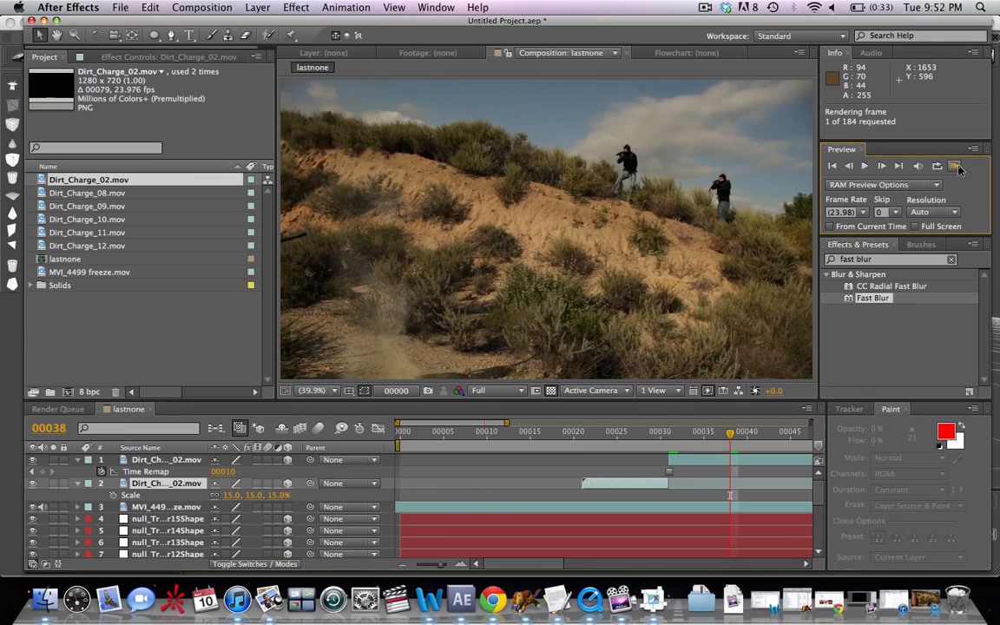
{"action": "left_click", "coordinate": [955, 166]}
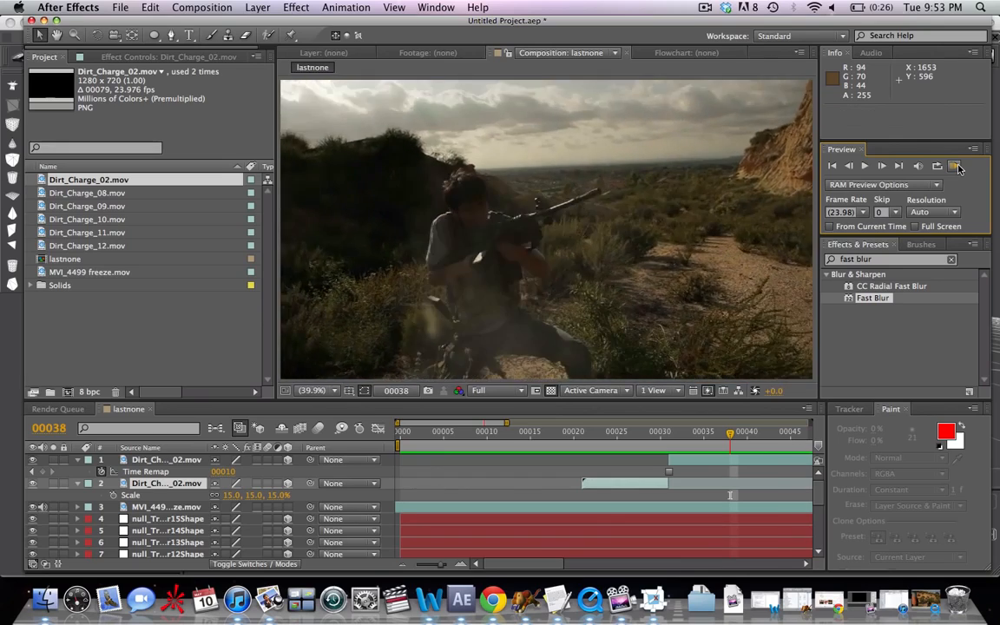
{"action": "left_click", "coordinate": [958, 167]}
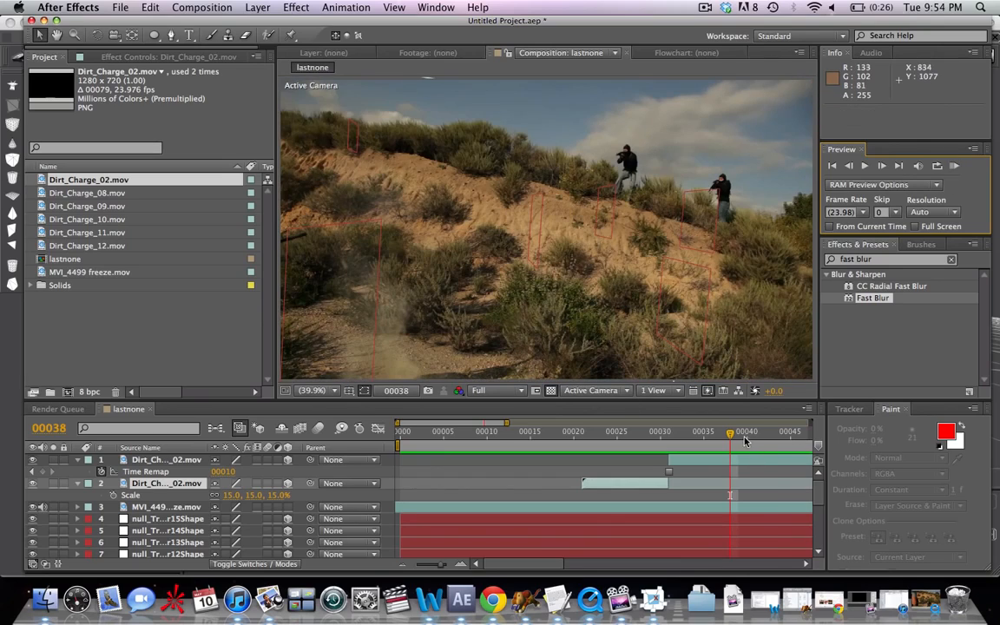
Step: At frame 34, step through the tracker nulls from null_Tracker15Shape to null_Tracker9Shape to examine where each one sits on the hillside
{"action": "mouse_move", "coordinate": [732, 437]}
{"action": "left_mouse_down"}
{"action": "mouse_move", "coordinate": [536, 432]}
{"action": "mouse_move", "coordinate": [712, 432]}
{"action": "mouse_move", "coordinate": [530, 422]}
{"action": "mouse_move", "coordinate": [739, 422]}
{"action": "left_mouse_up"}
{"action": "left_click_drag", "start_coordinate": [591, 442], "coordinate": [490, 449]}
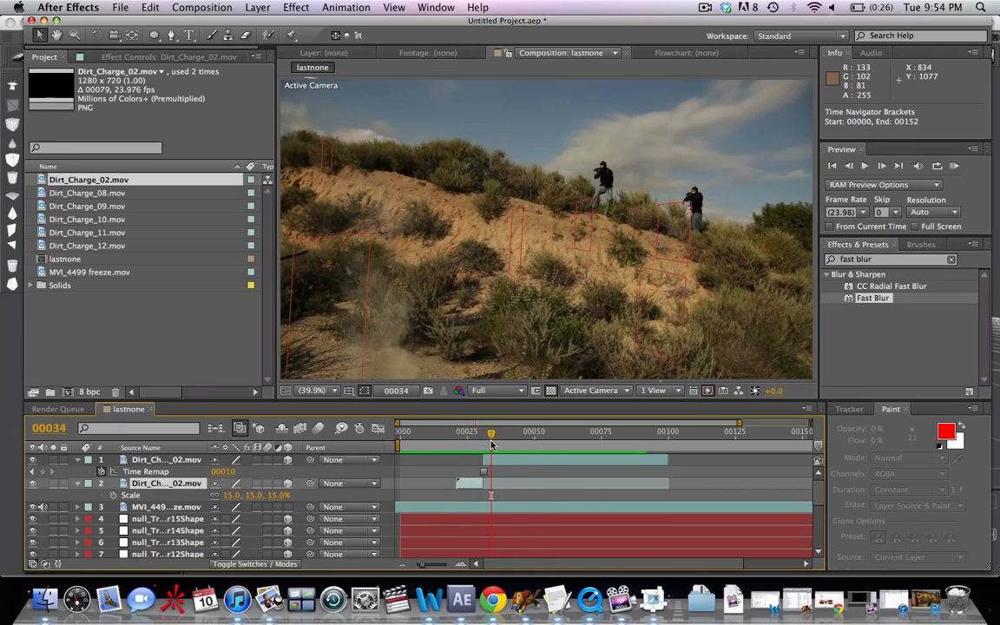
{"action": "left_click", "coordinate": [591, 204]}
{"action": "left_click", "coordinate": [171, 520]}
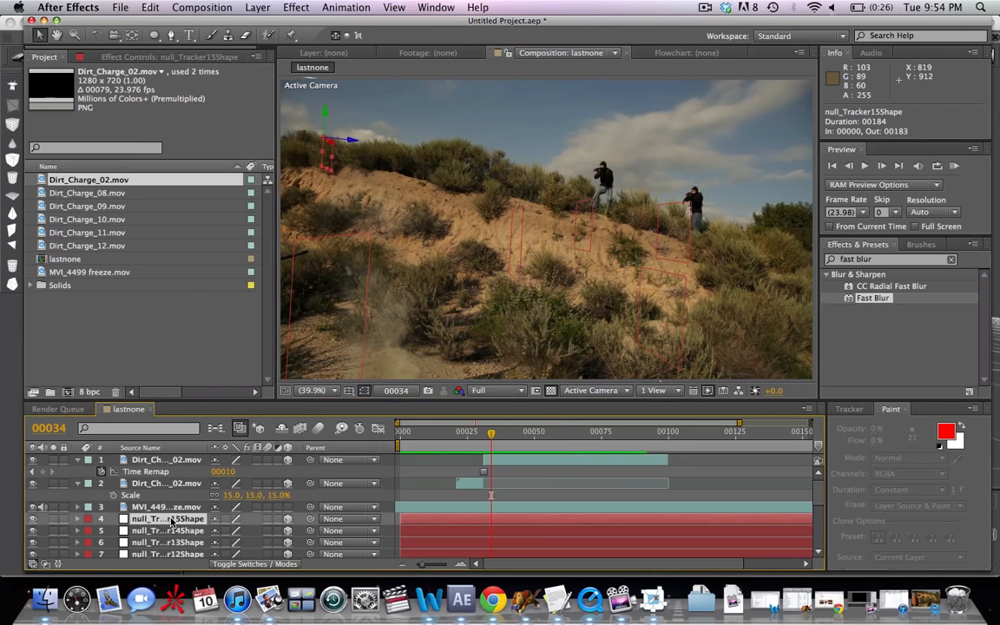
{"action": "key", "text": "super+Down"}
{"action": "key", "text": "super+Down"}
{"action": "key", "text": "super+Down"}
{"action": "key", "text": "super+Down"}
{"action": "key", "text": "super+Down"}
{"action": "key", "text": "super+Down"}
{"action": "key", "text": "super+Down"}
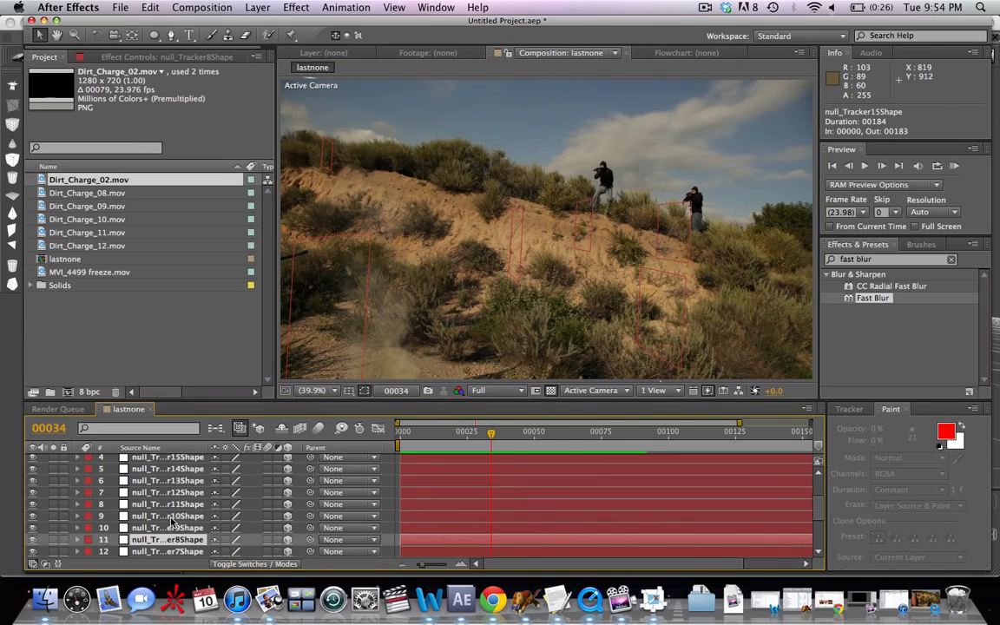
{"action": "key", "text": "super+Up"}
{"action": "key", "text": "super+Up"}
{"action": "key", "text": "super+Up"}
{"action": "key", "text": "super+Down"}
{"action": "key", "text": "super+Down"}
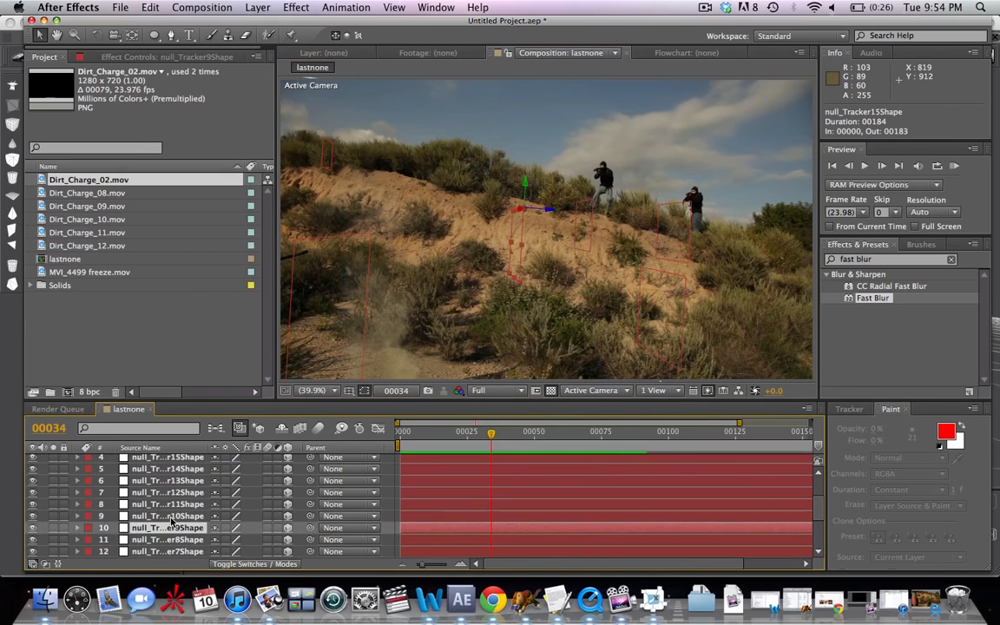
Step: Play and scrub the composition through frames 60, 42 and 23 to examine how the frozen dirt sits as the camera moves
{"action": "key", "text": "space"}
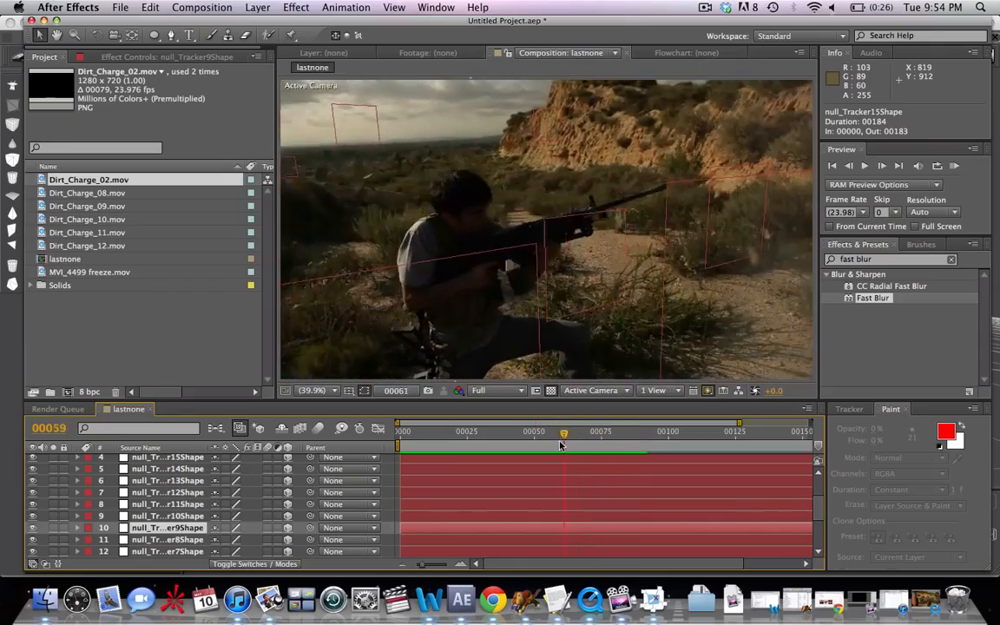
{"action": "mouse_move", "coordinate": [560, 445]}
{"action": "left_mouse_down"}
{"action": "mouse_move", "coordinate": [408, 450]}
{"action": "mouse_move", "coordinate": [594, 450]}
{"action": "mouse_move", "coordinate": [561, 449]}
{"action": "left_mouse_up"}
{"action": "left_click", "coordinate": [669, 183]}
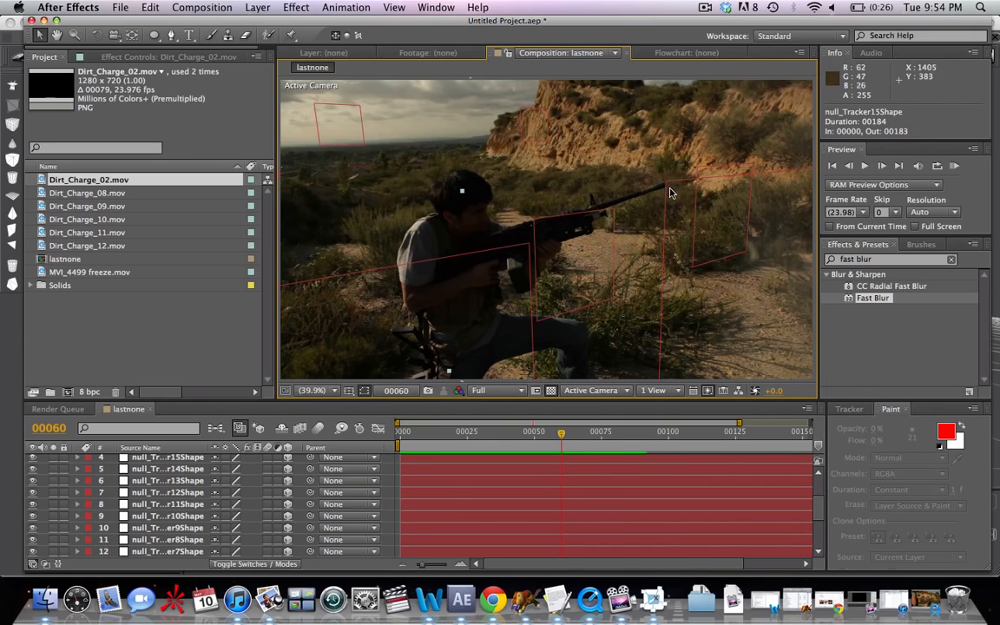
{"action": "left_click", "coordinate": [512, 434]}
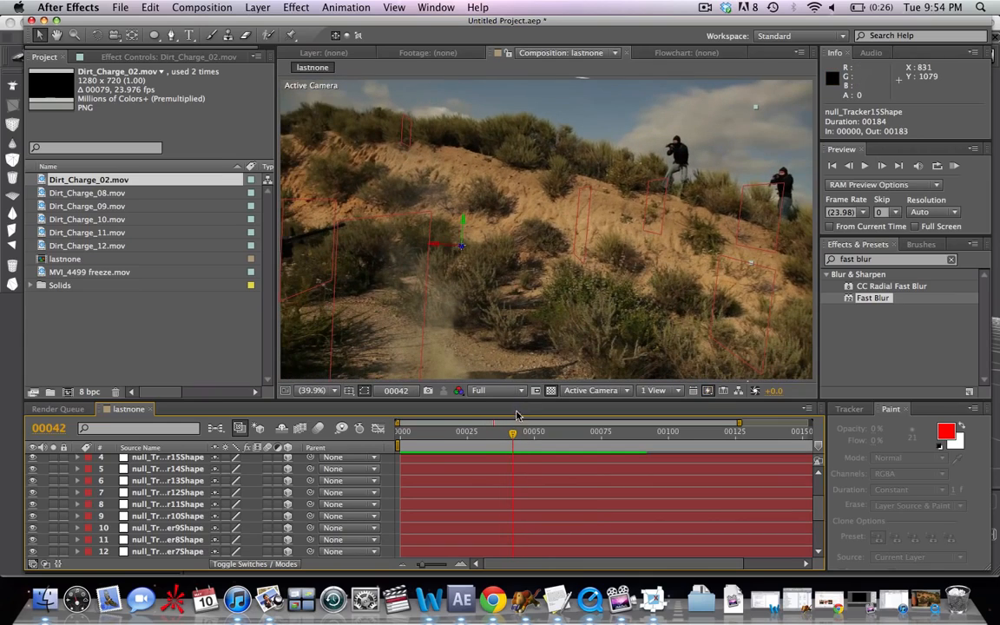
{"action": "left_click_drag", "start_coordinate": [513, 434], "coordinate": [463, 434]}
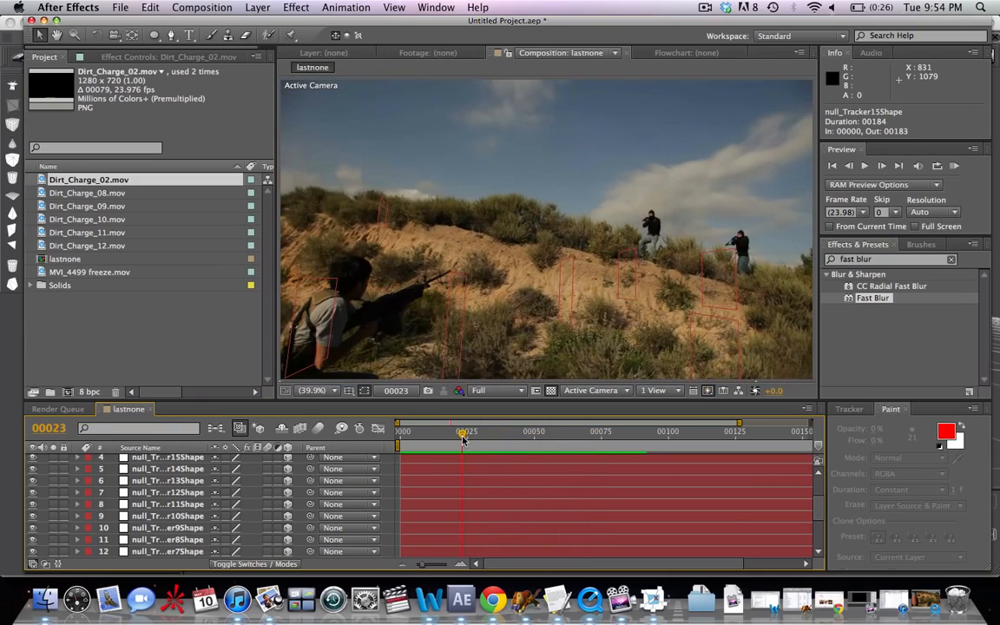
Step: Switch to QuickTime Player, bring up bullet time.mov and play the finished shot
{"action": "left_click", "coordinate": [595, 612]}
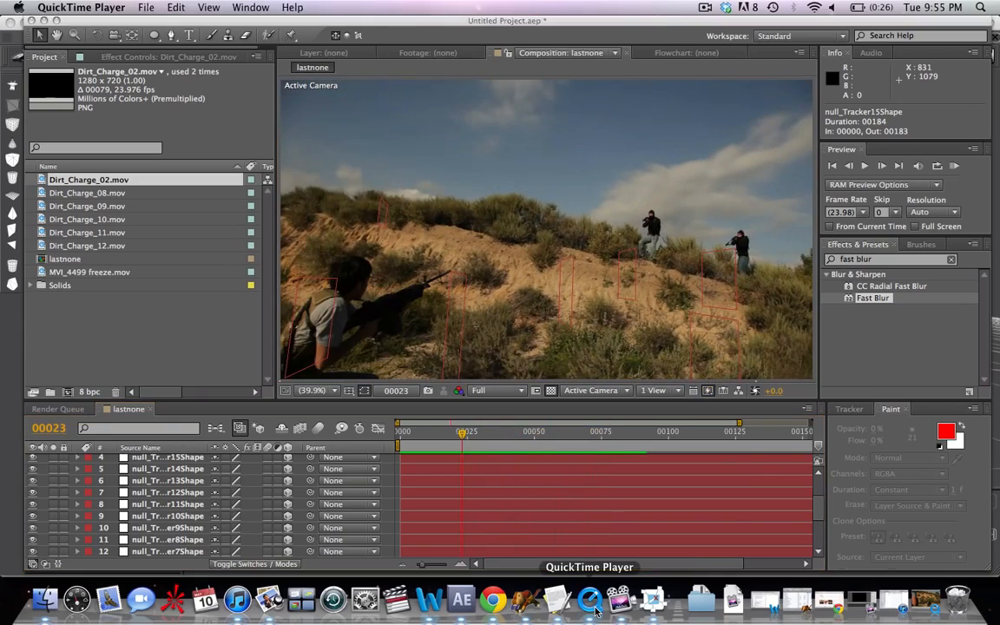
{"action": "left_click", "coordinate": [926, 607]}
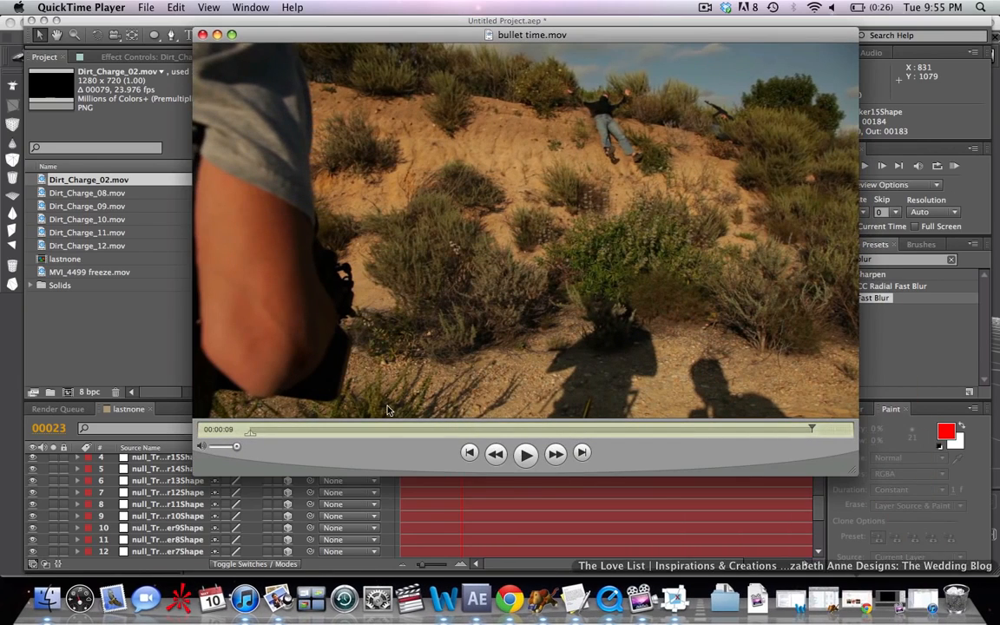
{"action": "left_click", "coordinate": [526, 453]}
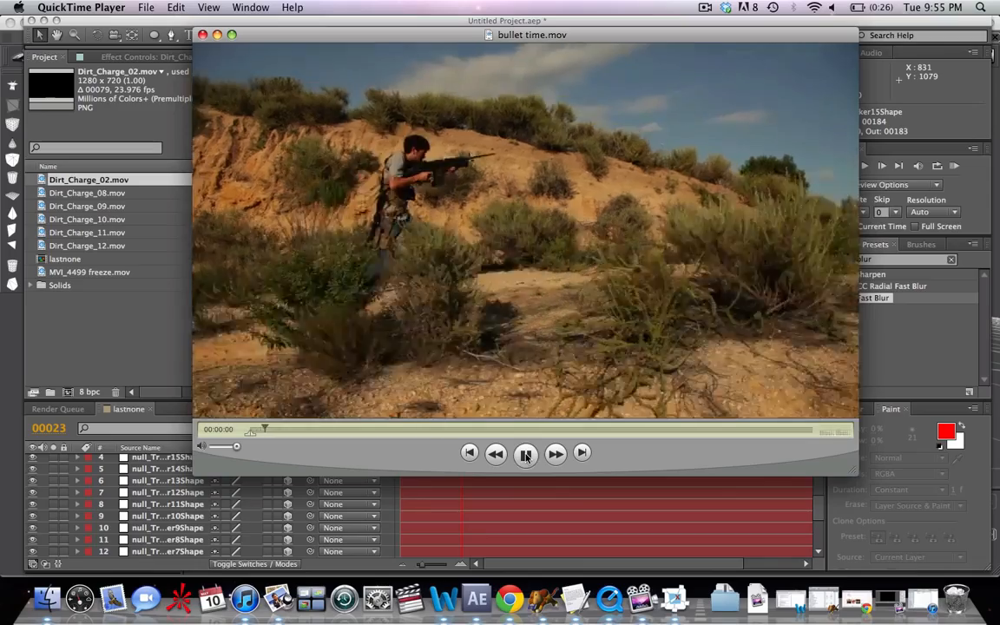